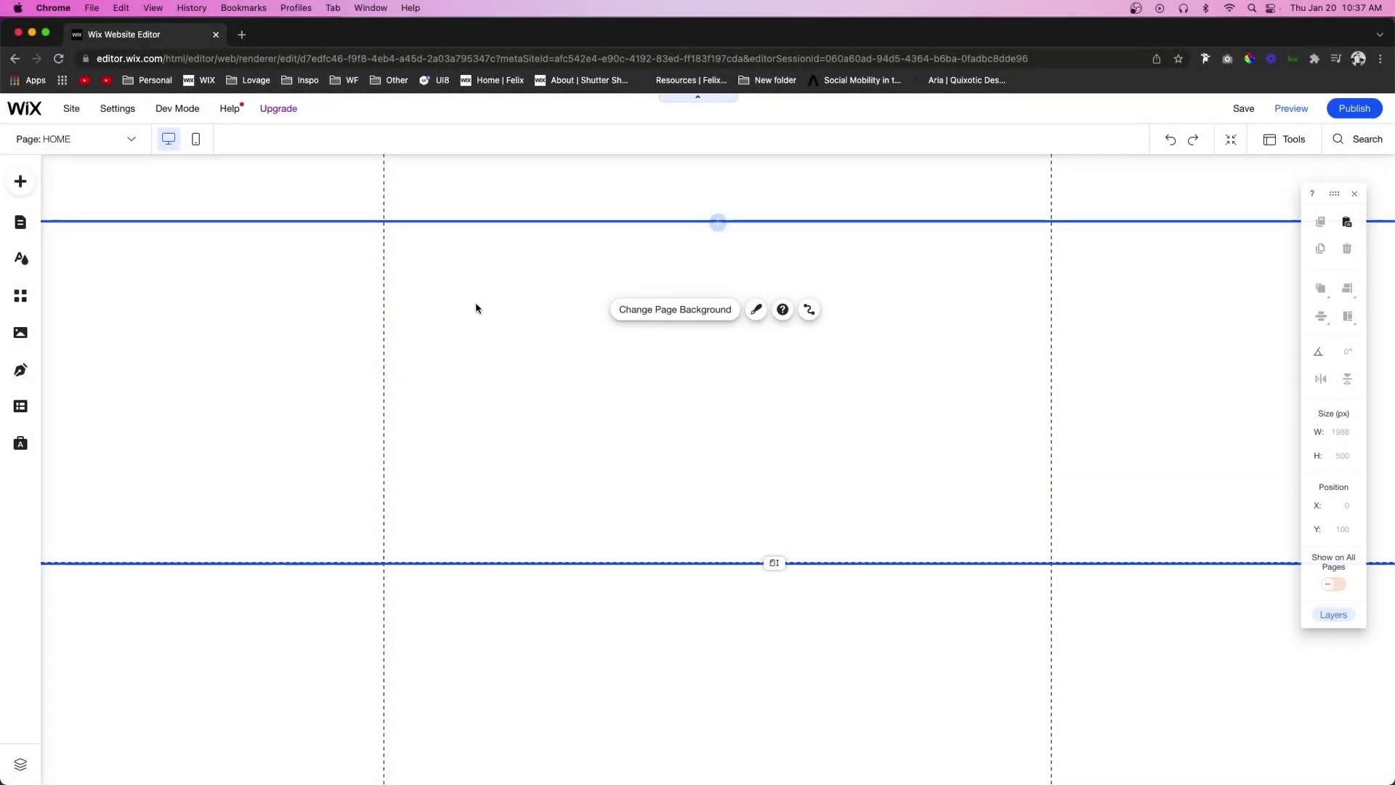
# Show the Classic strip designs in the Add panel.
pyautogui.click(719, 224)
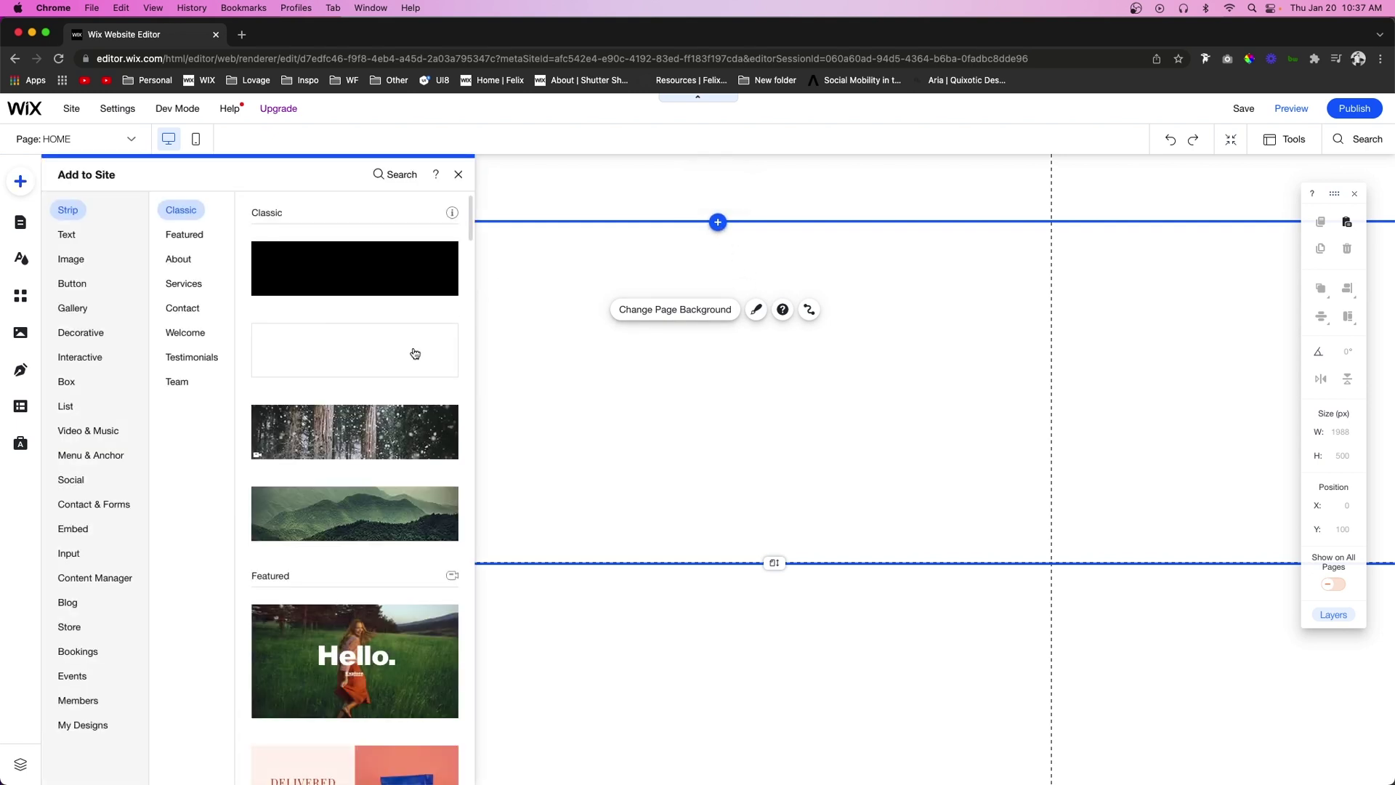
# Add the white Classic strip and give its background a blue, pink and purple fluid gradient.
pyautogui.click(412, 348)
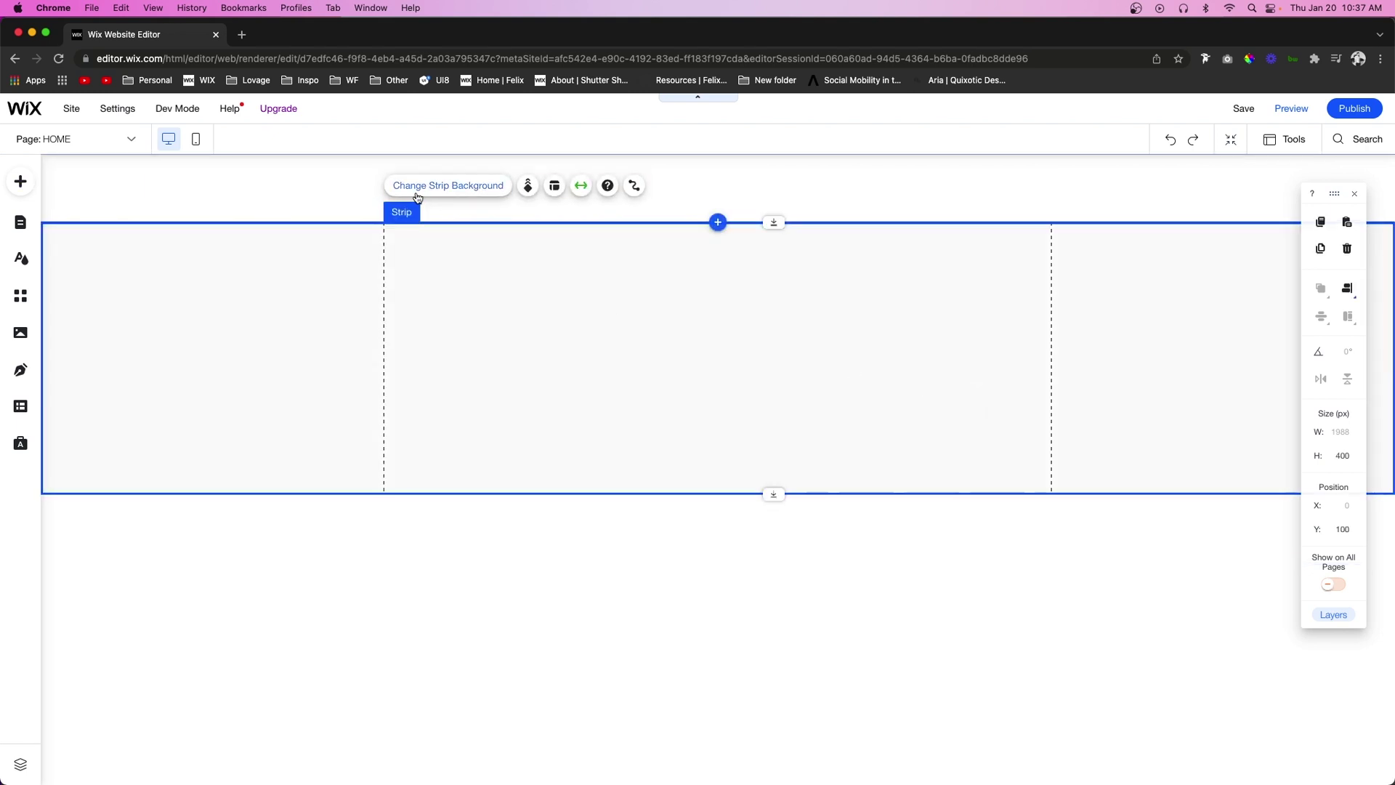
pyautogui.click(442, 191)
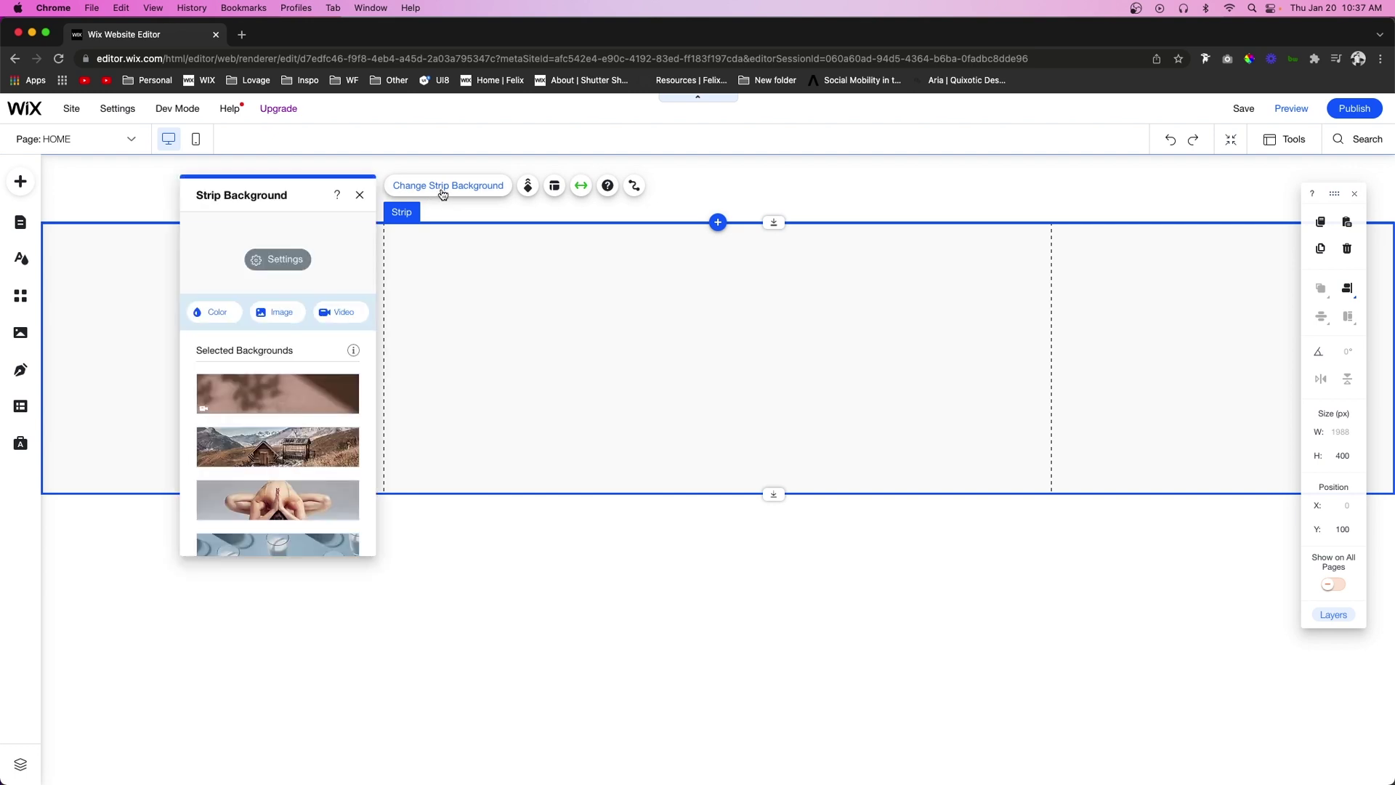
pyautogui.click(219, 316)
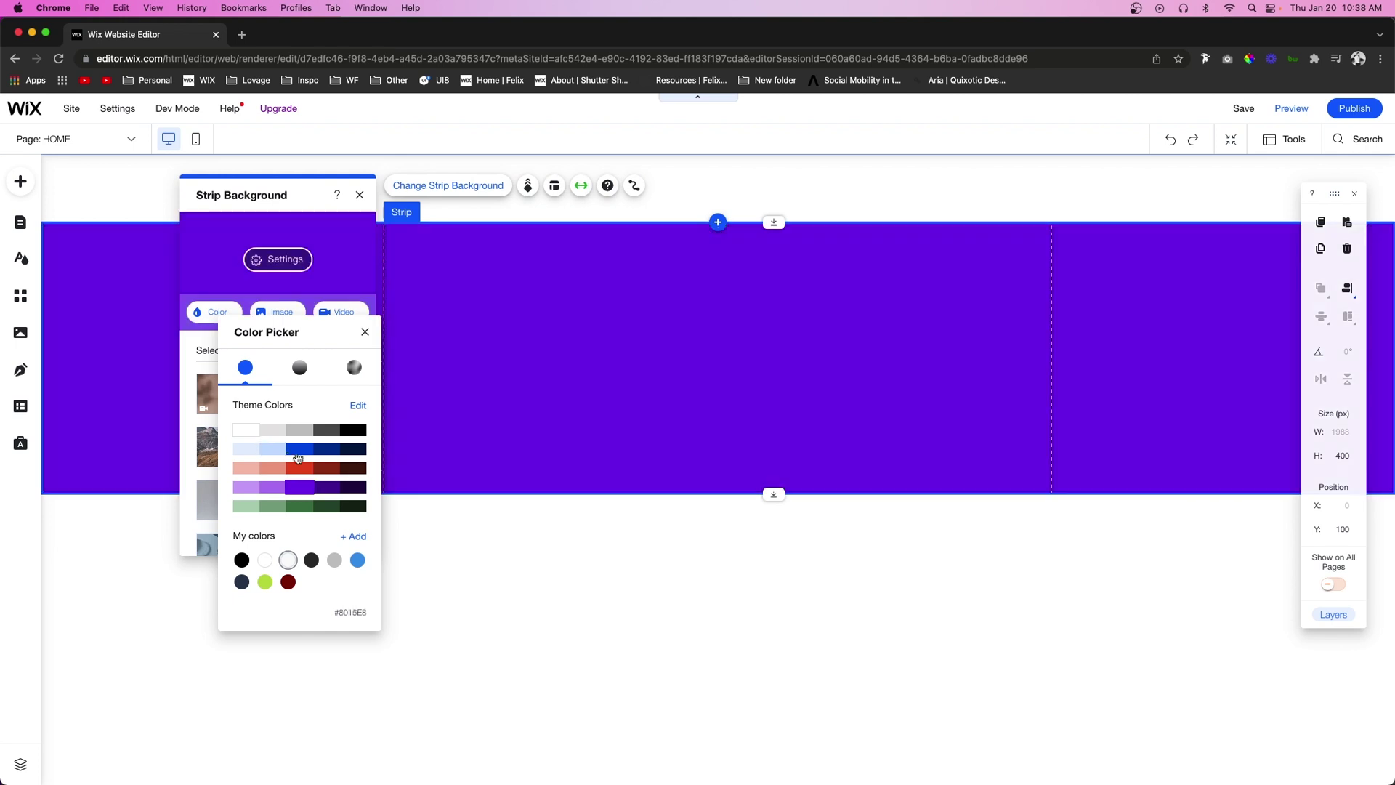
pyautogui.click(272, 487)
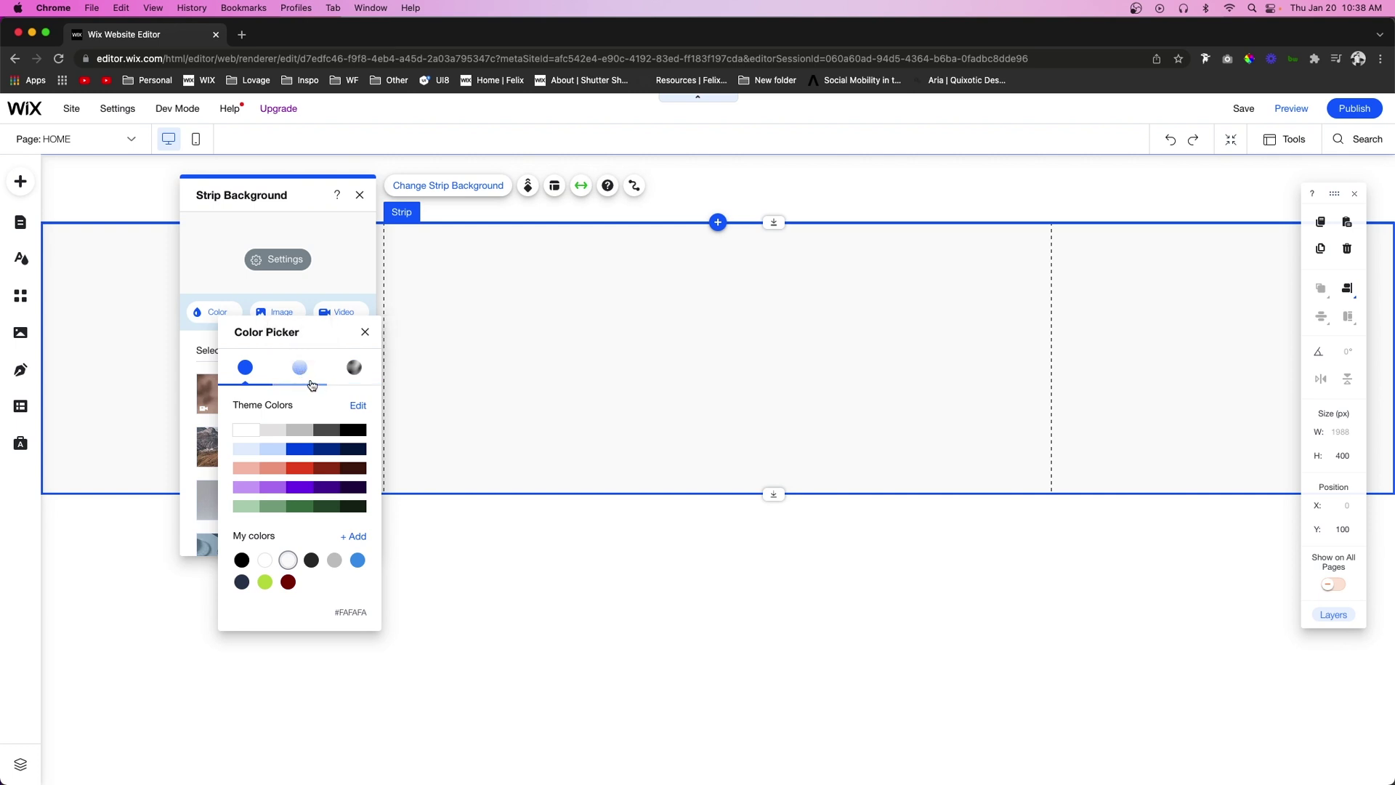
pyautogui.click(300, 371)
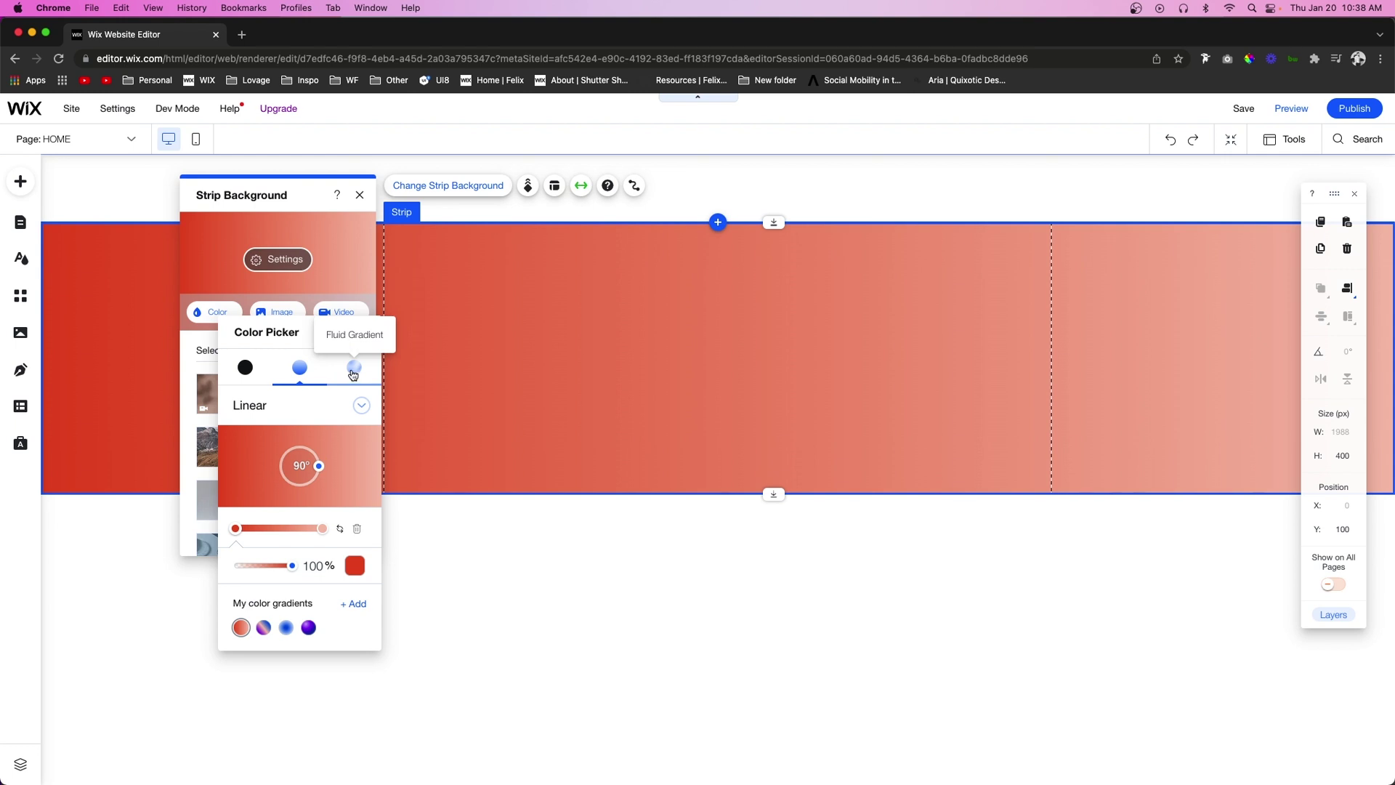
pyautogui.click(353, 370)
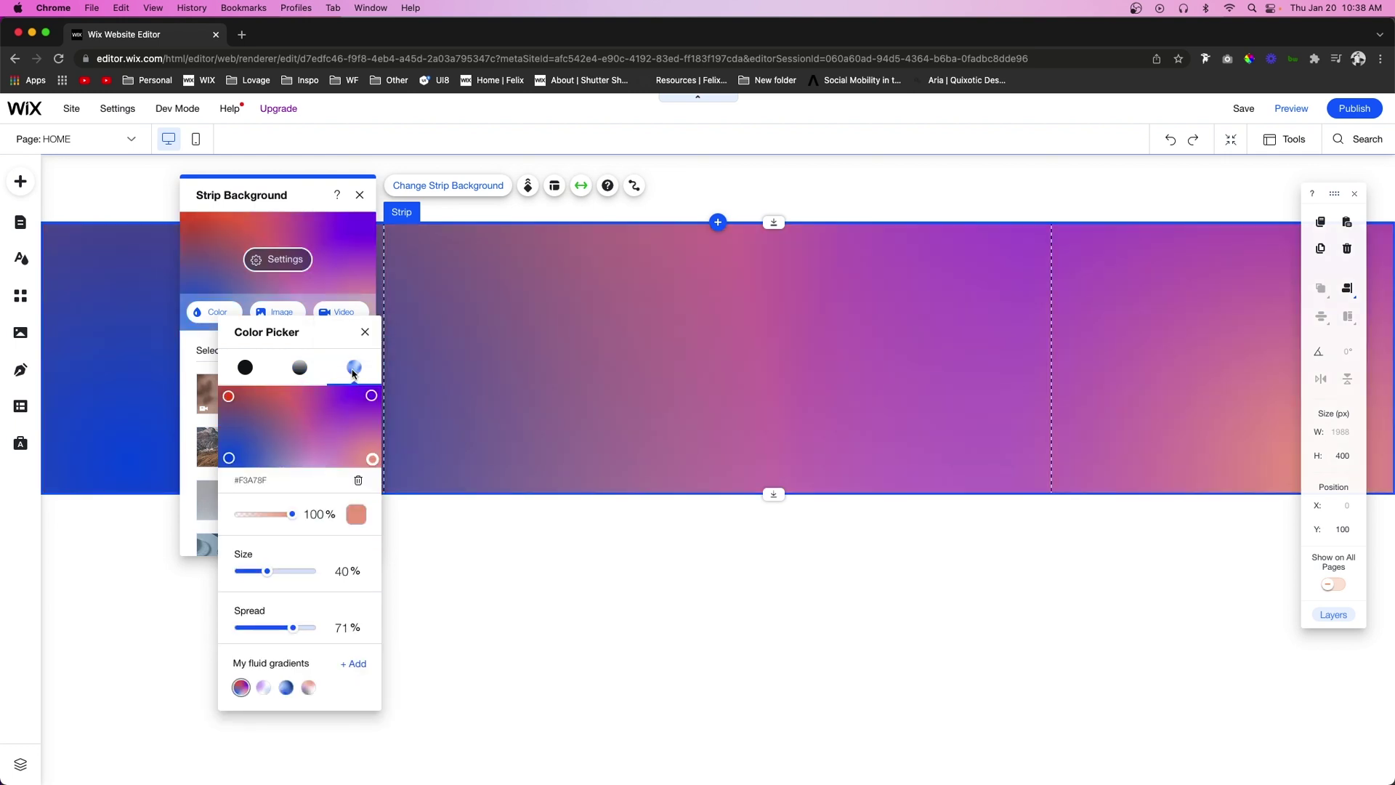
# Make the background a 239° linear gradient with a blue left stop at 45% opacity.
pyautogui.click(299, 367)
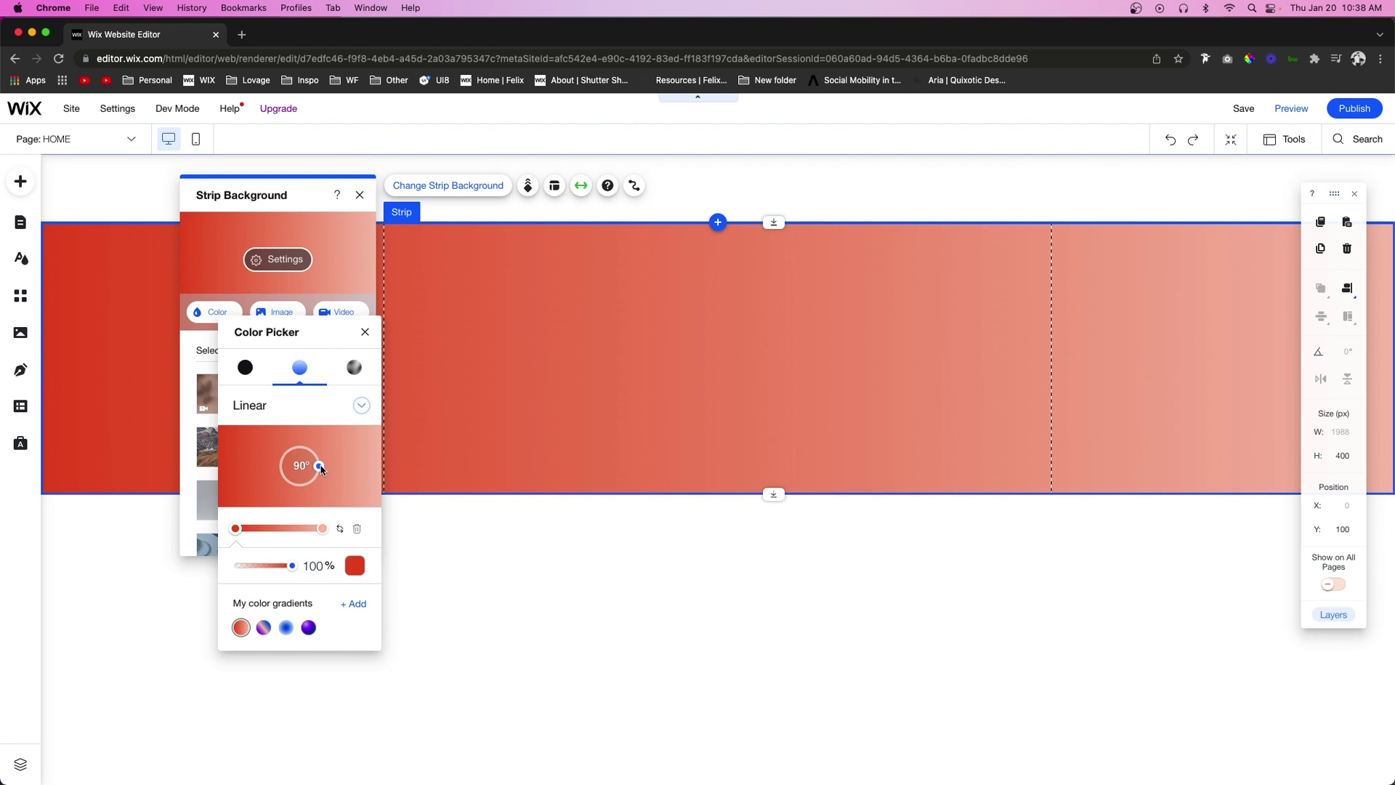
pyautogui.moveTo(321, 469); pyautogui.dragTo(284, 478)
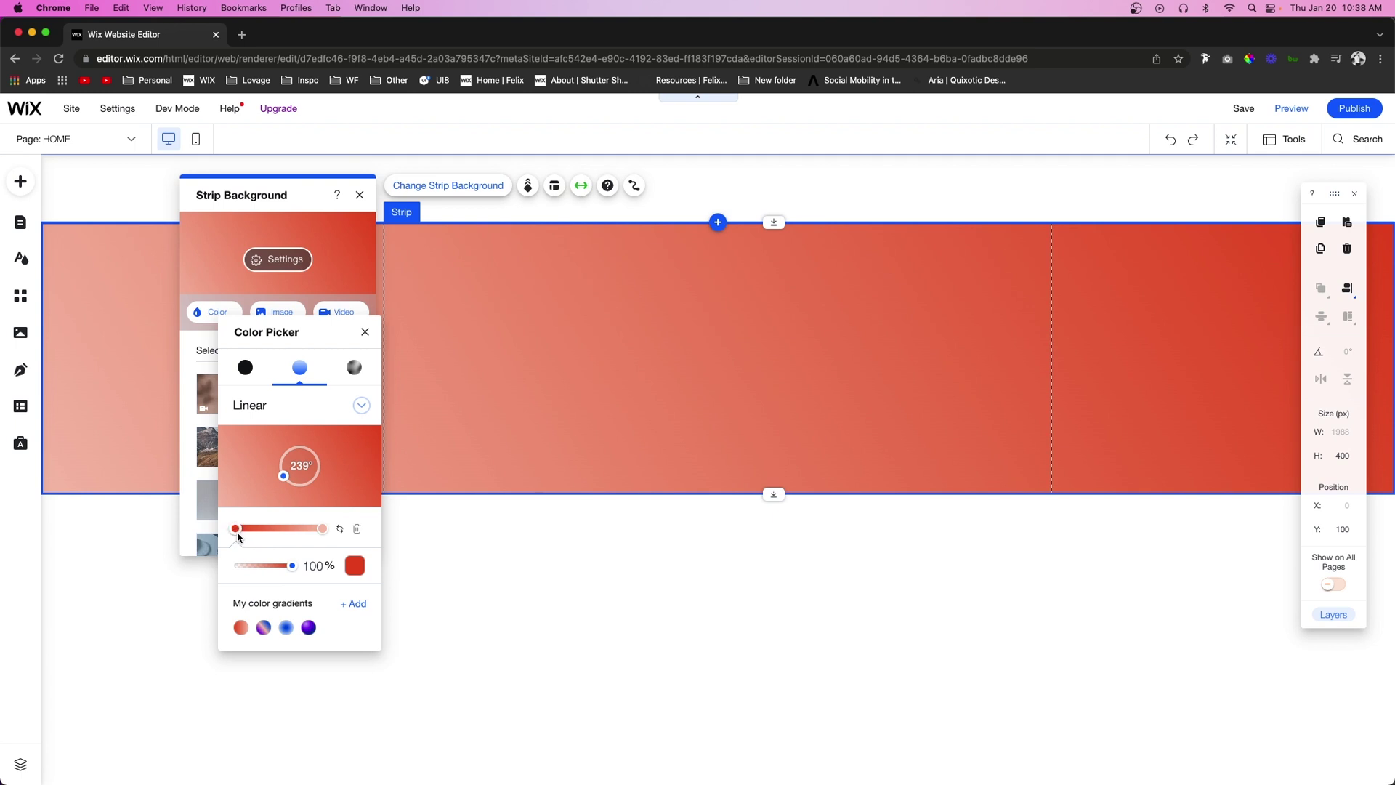
pyautogui.click(355, 566)
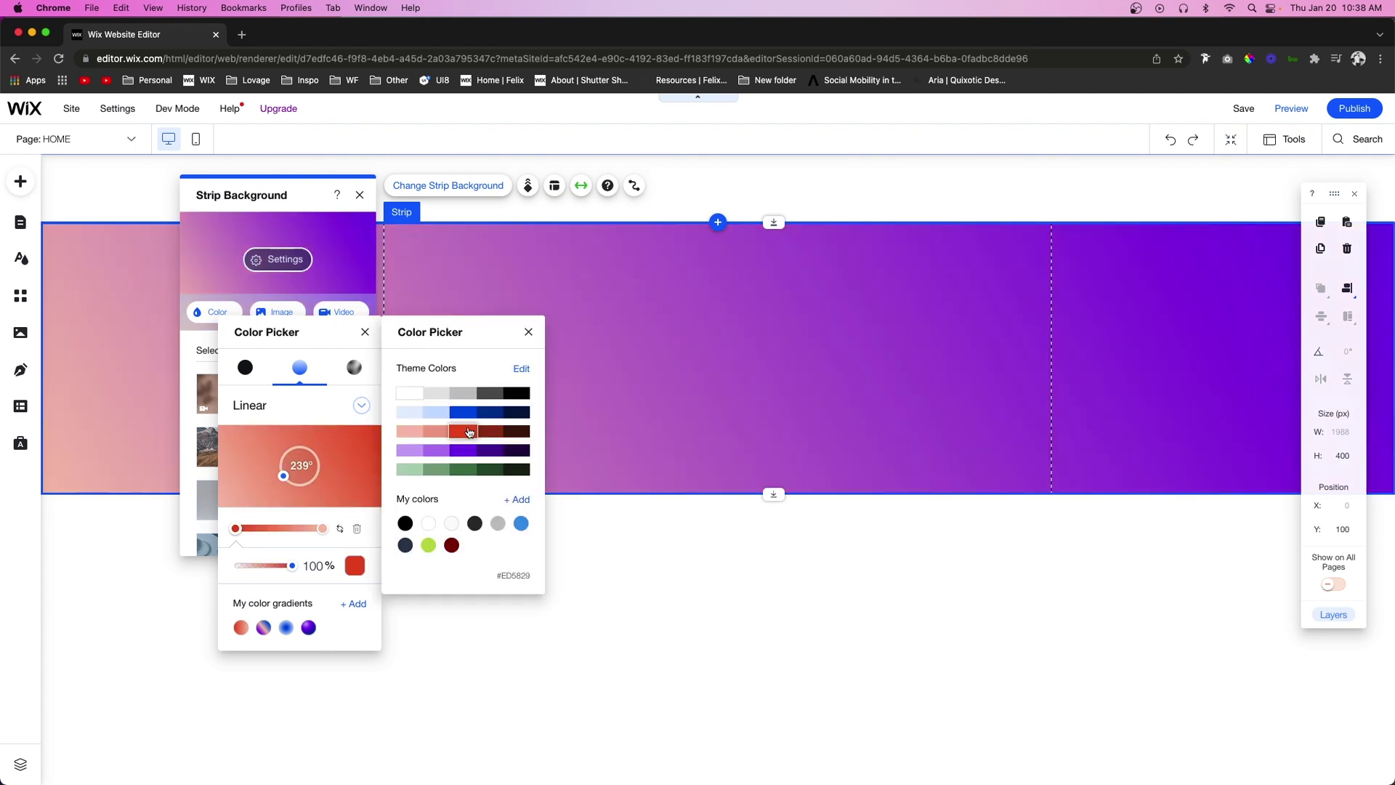
pyautogui.click(463, 412)
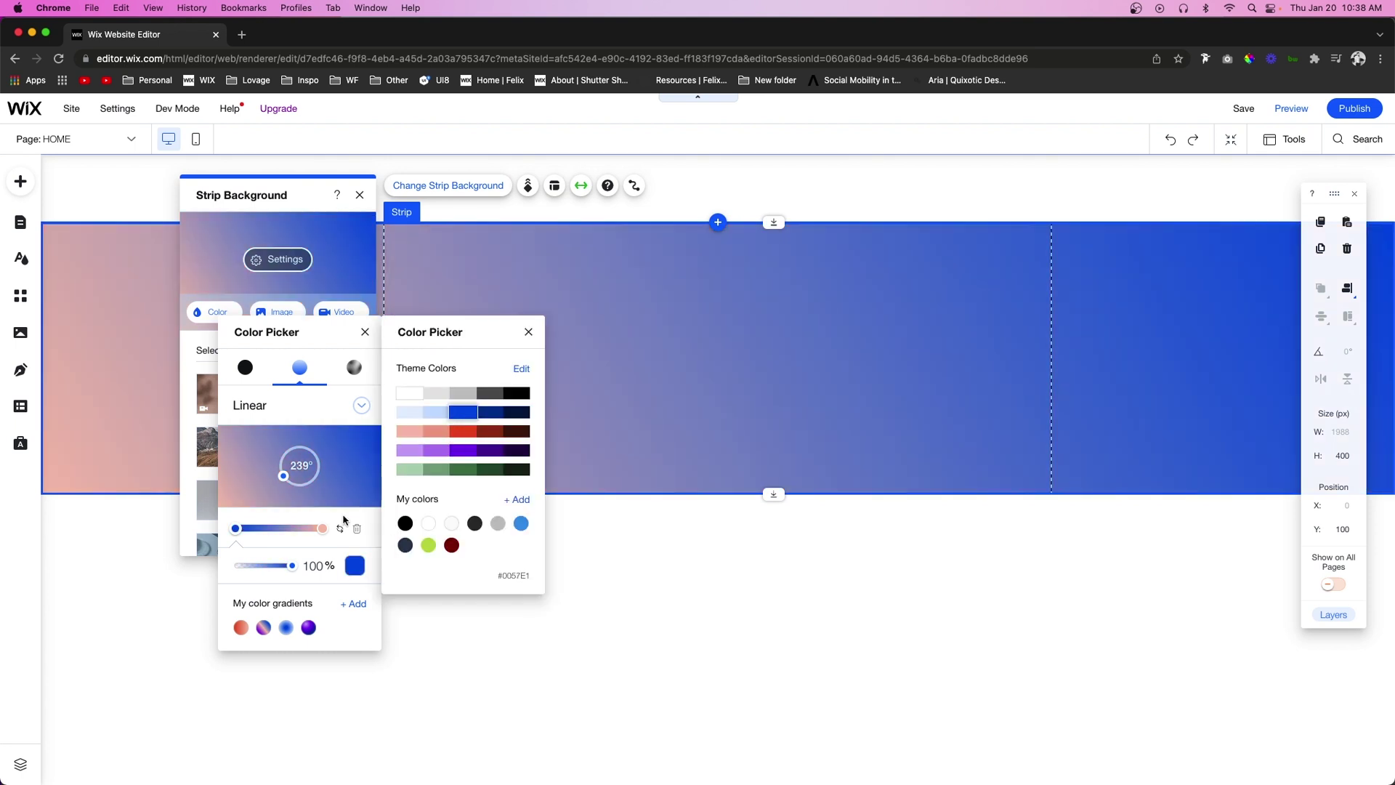
pyautogui.moveTo(290, 569); pyautogui.dragTo(260, 566)
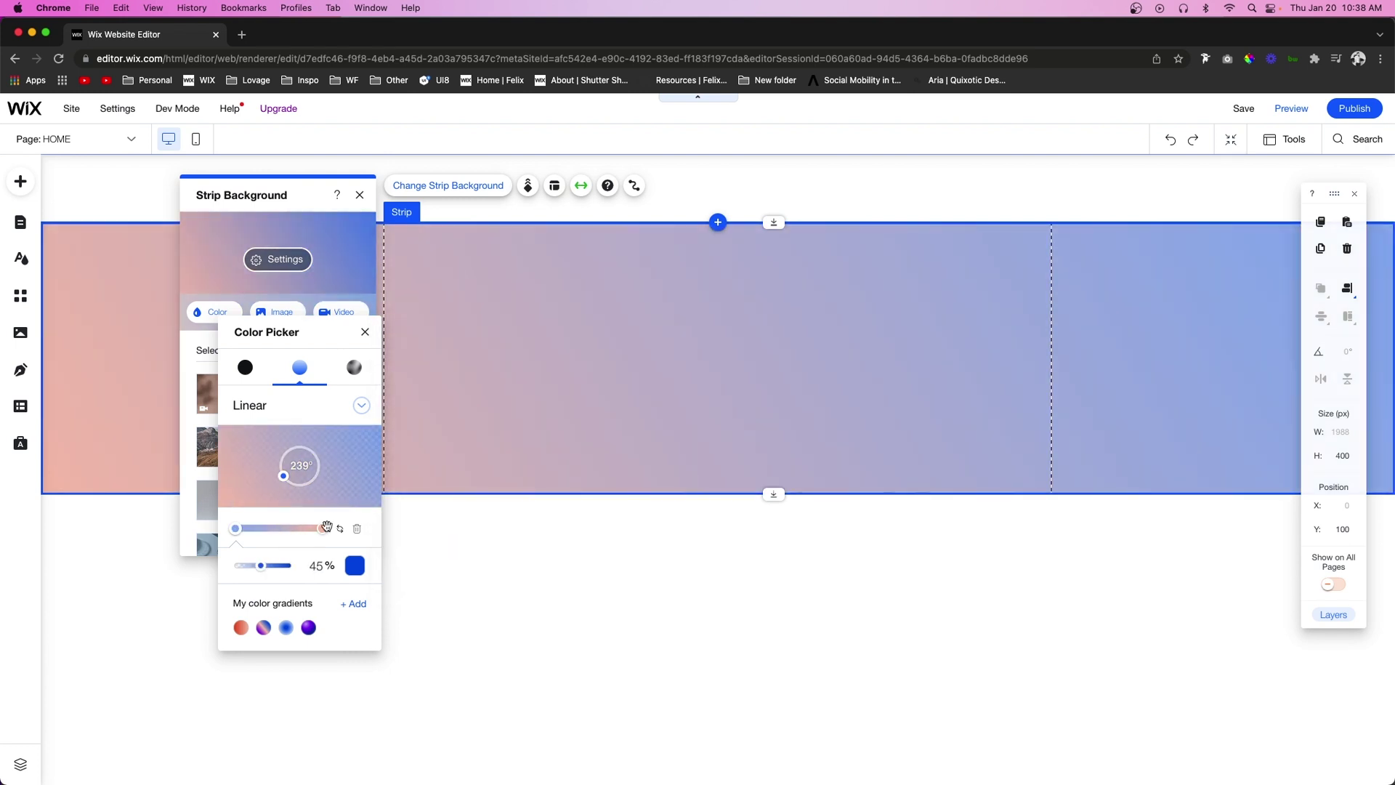
# Set the right gradient stop to deep purple at 57% opacity.
pyautogui.click(321, 530)
pyautogui.click(354, 565)
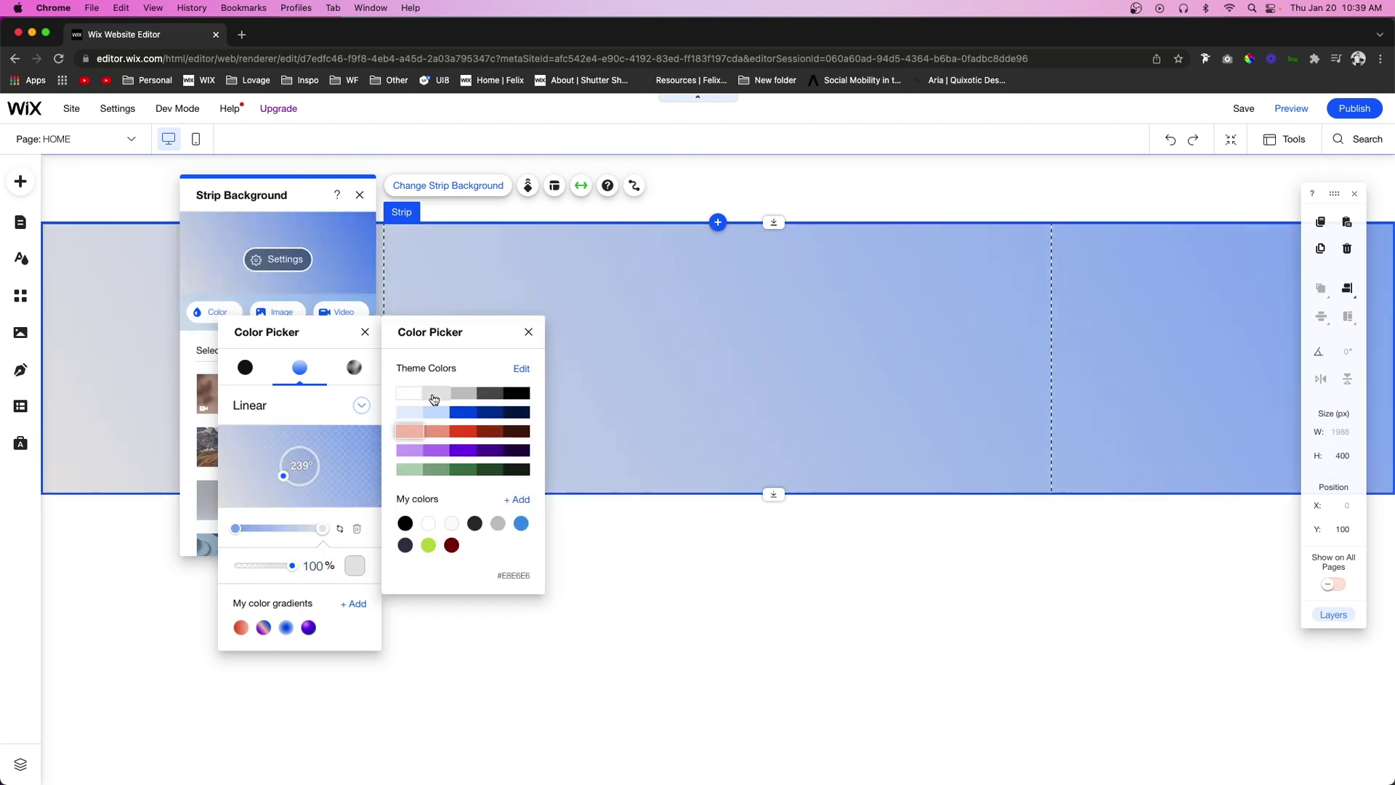
pyautogui.click(472, 451)
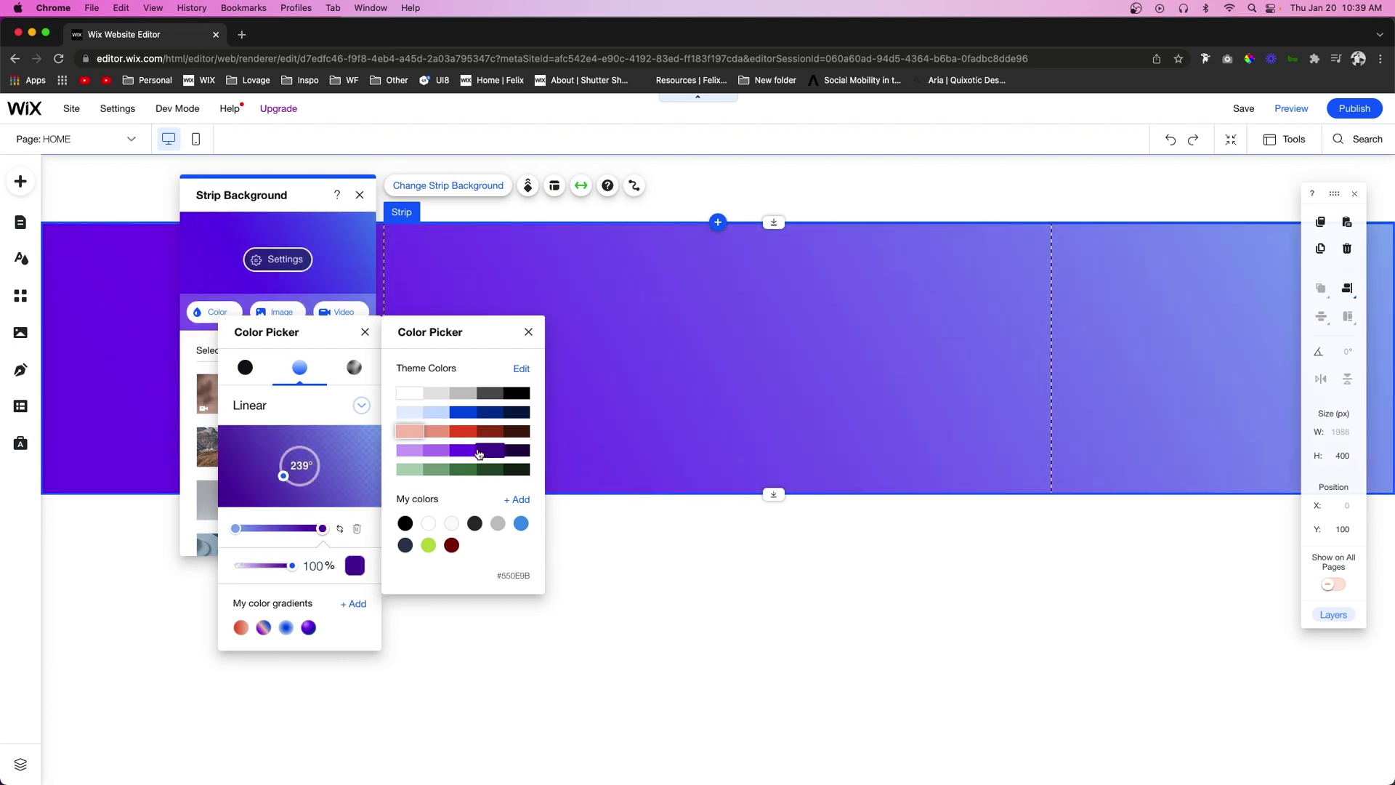
pyautogui.click(486, 453)
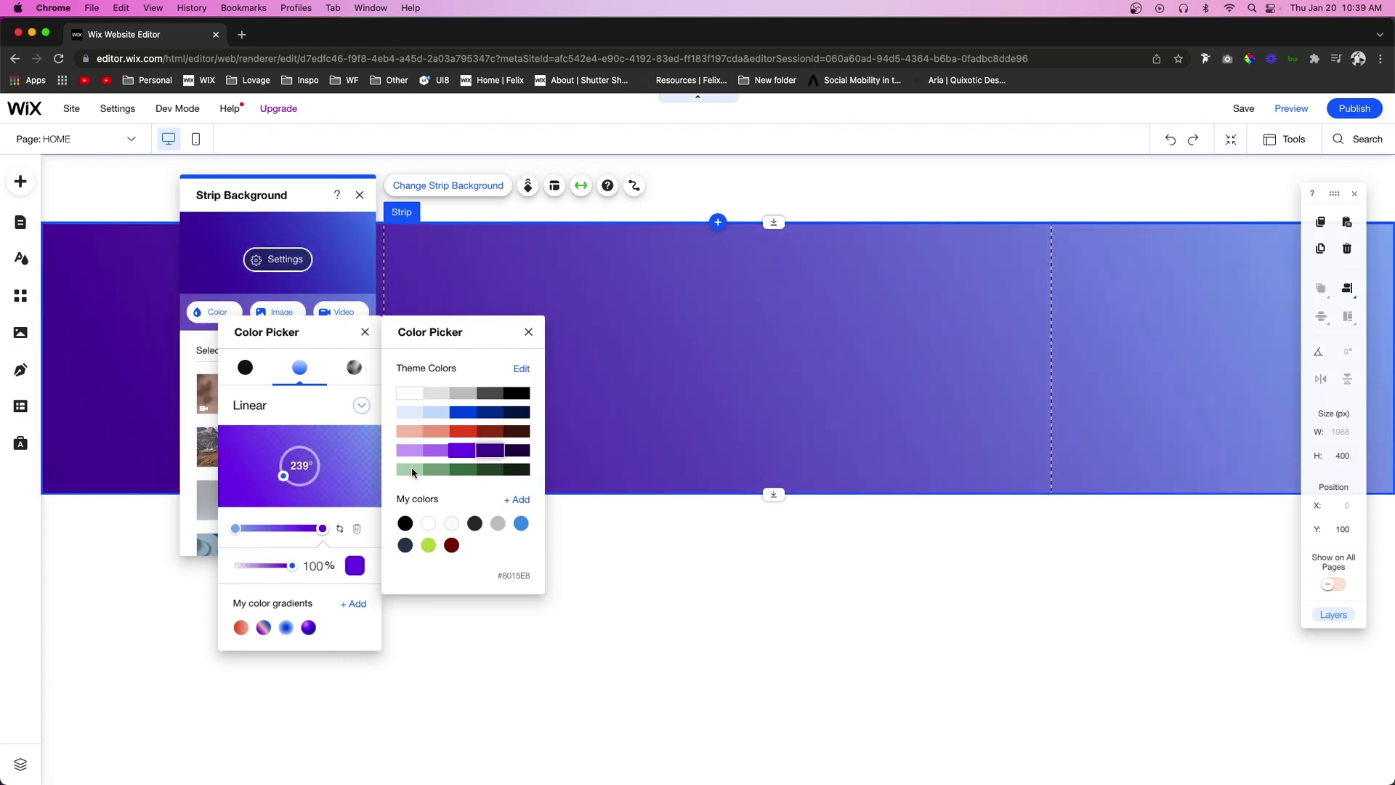
pyautogui.click(320, 535)
pyautogui.moveTo(292, 566); pyautogui.dragTo(269, 567)
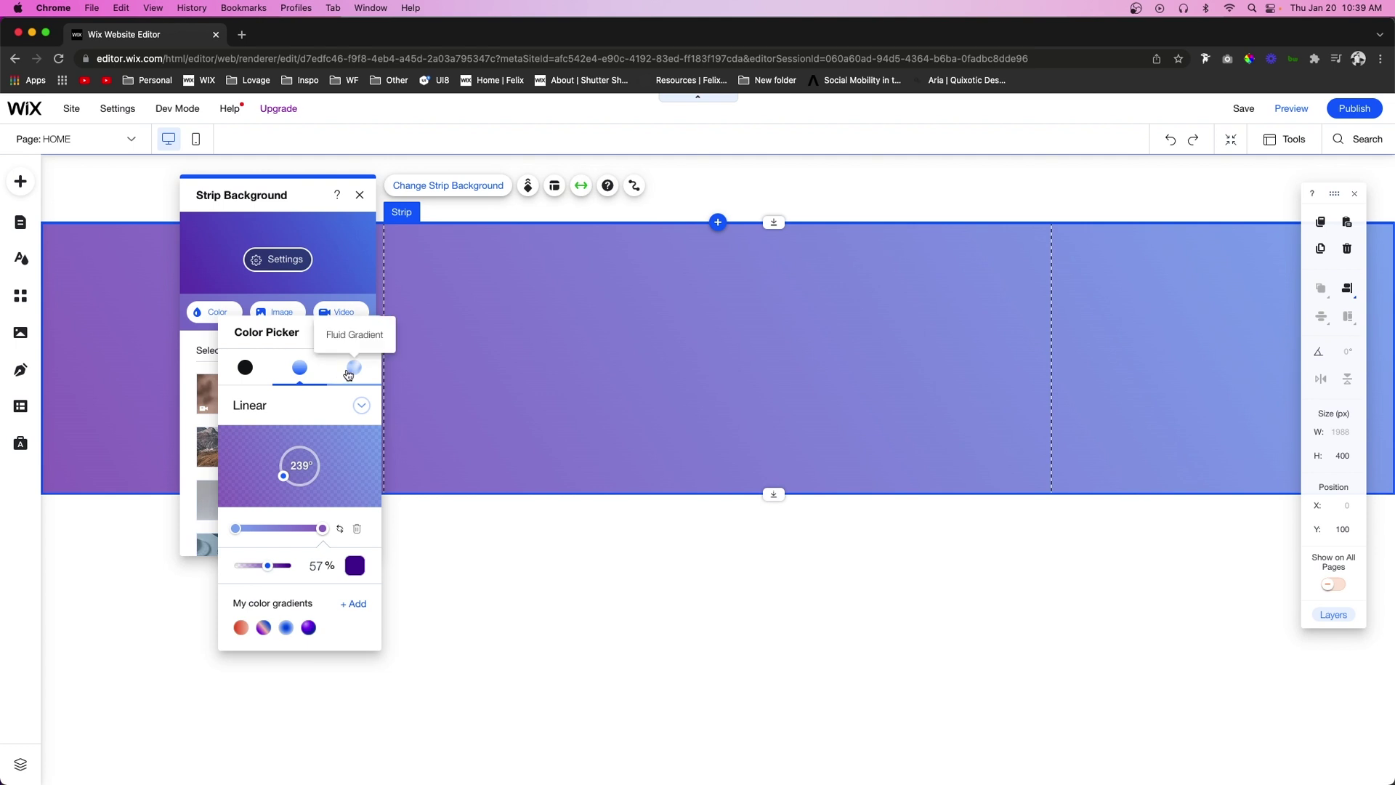
# Return to the fluid gradient and shift its top-left colour point inward.
pyautogui.click(353, 370)
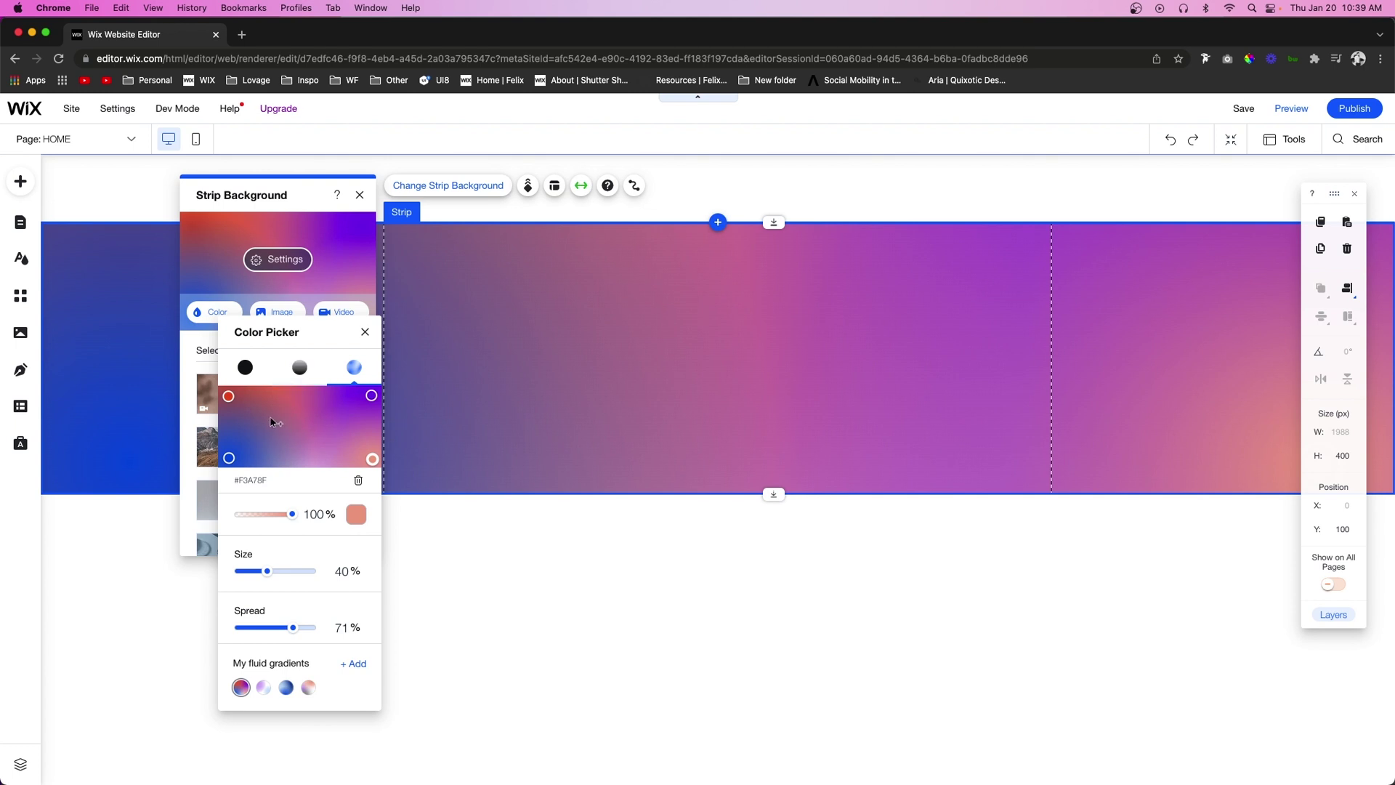
pyautogui.click(225, 396)
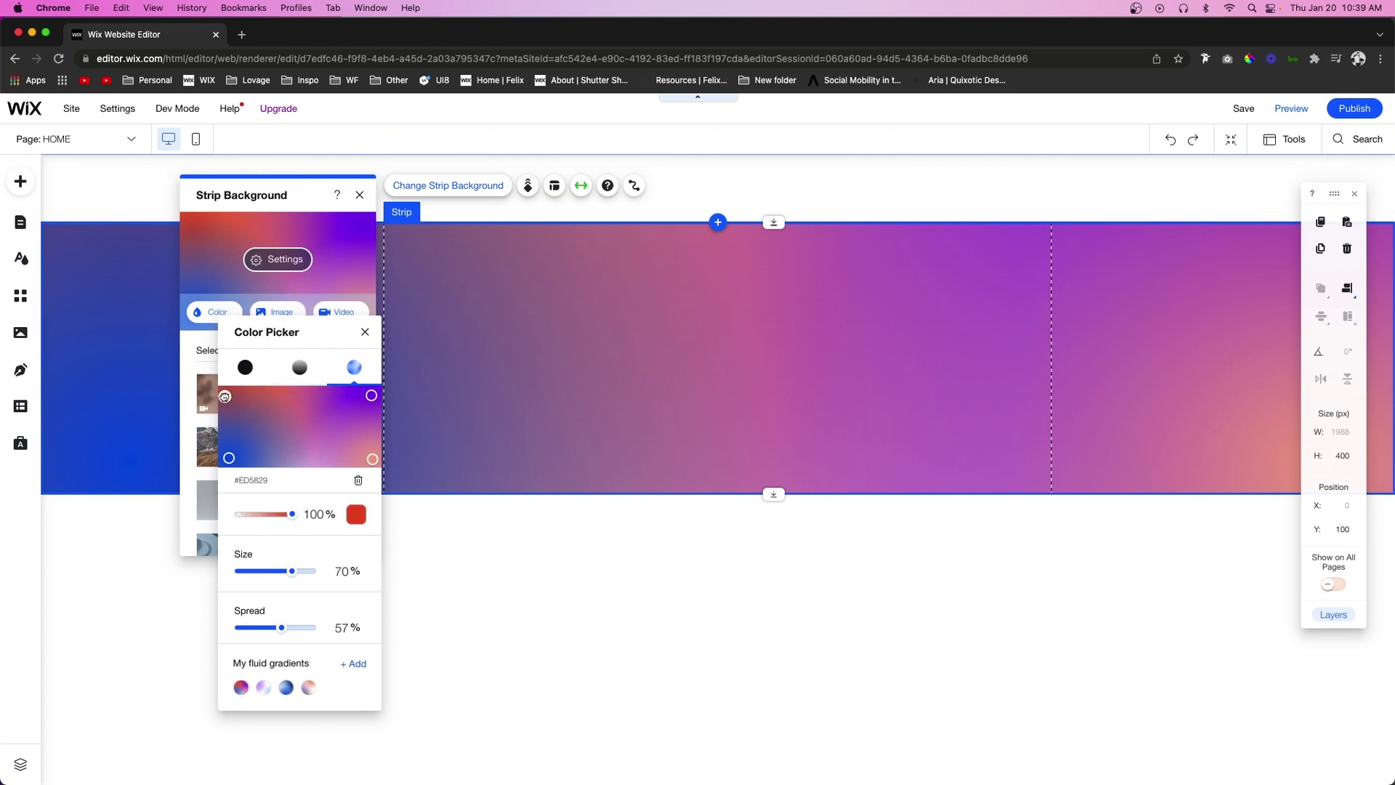
pyautogui.moveTo(224, 396); pyautogui.dragTo(231, 398)
pyautogui.click(299, 367)
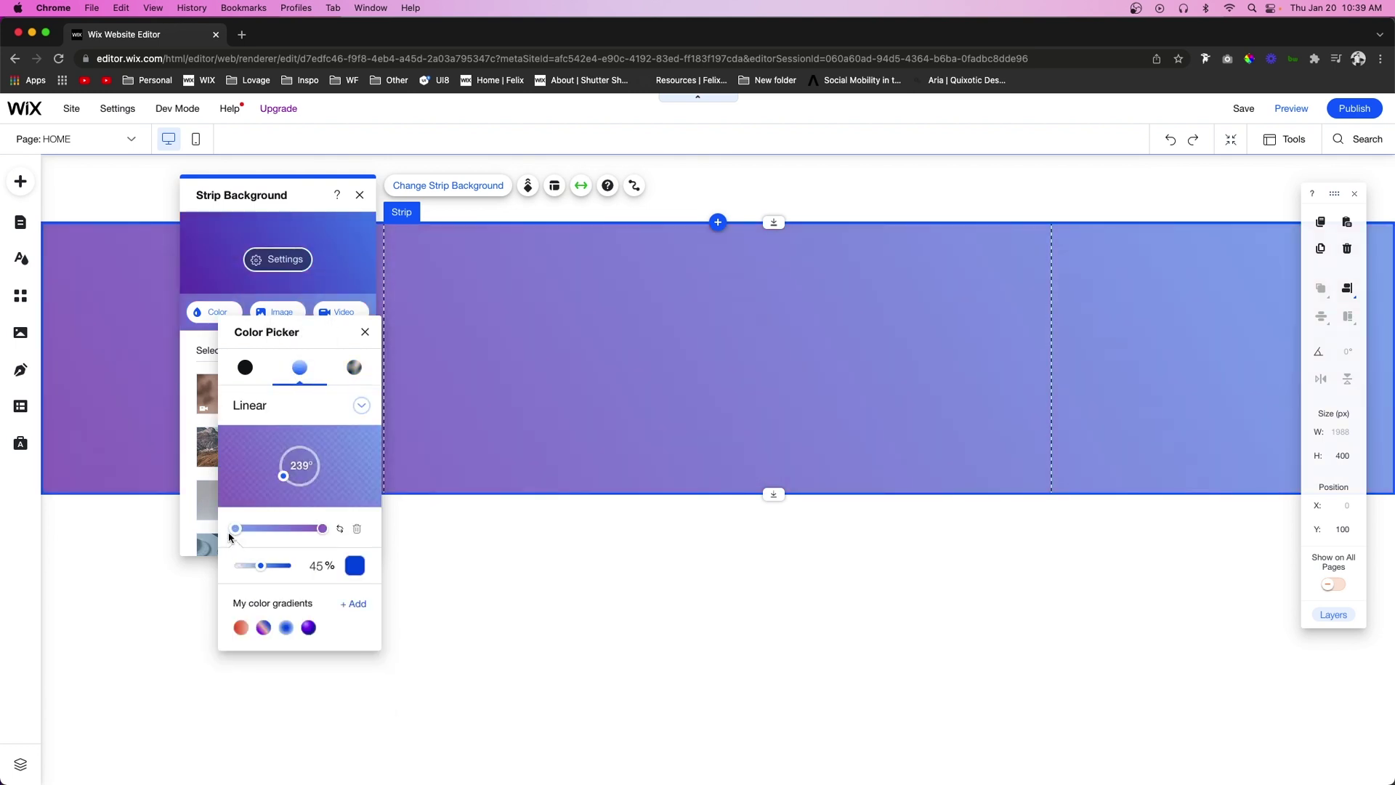
pyautogui.click(354, 366)
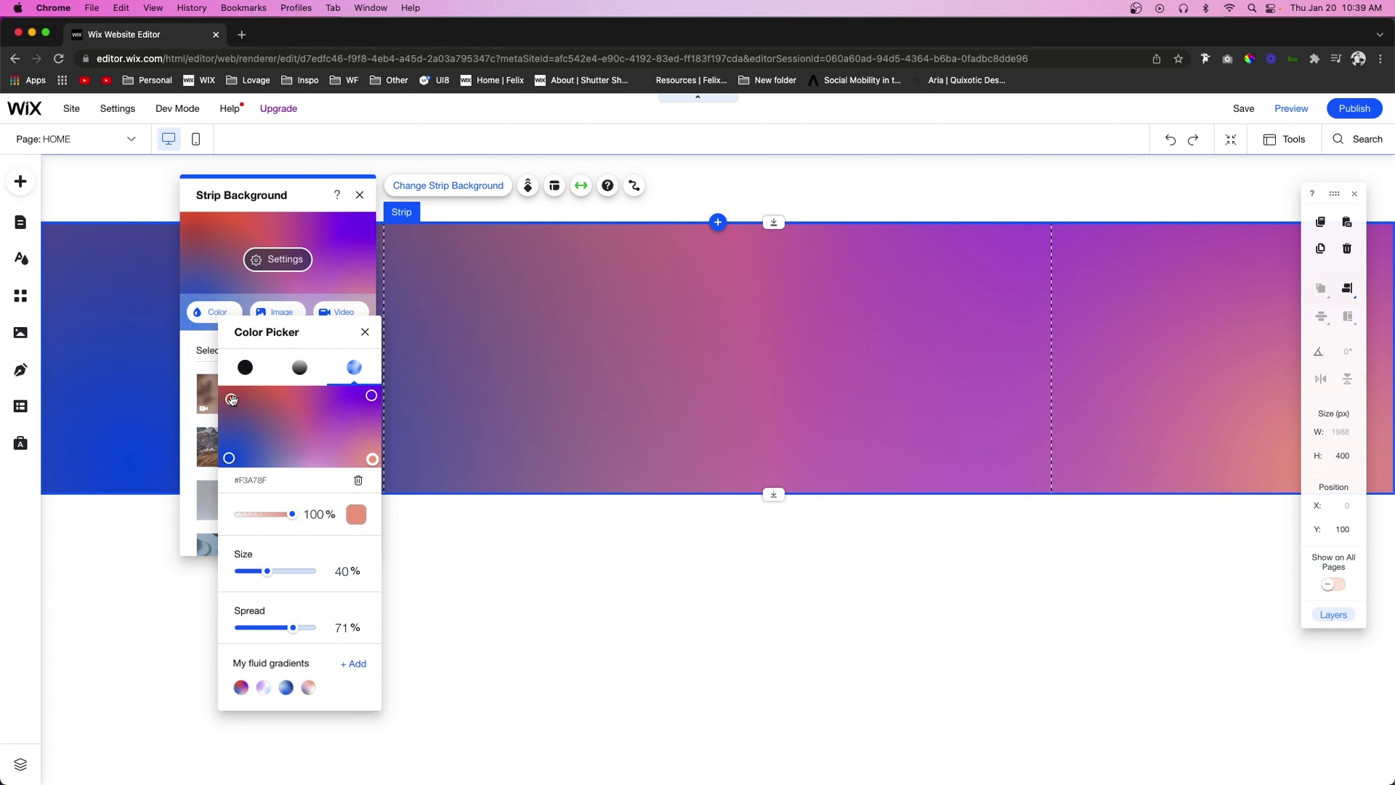
pyautogui.moveTo(231, 399)
pyautogui.mouseDown()
pyautogui.moveTo(293, 404)
pyautogui.moveTo(292, 436)
pyautogui.moveTo(263, 398)
pyautogui.moveTo(305, 429)
pyautogui.moveTo(249, 405)
pyautogui.mouseUp()
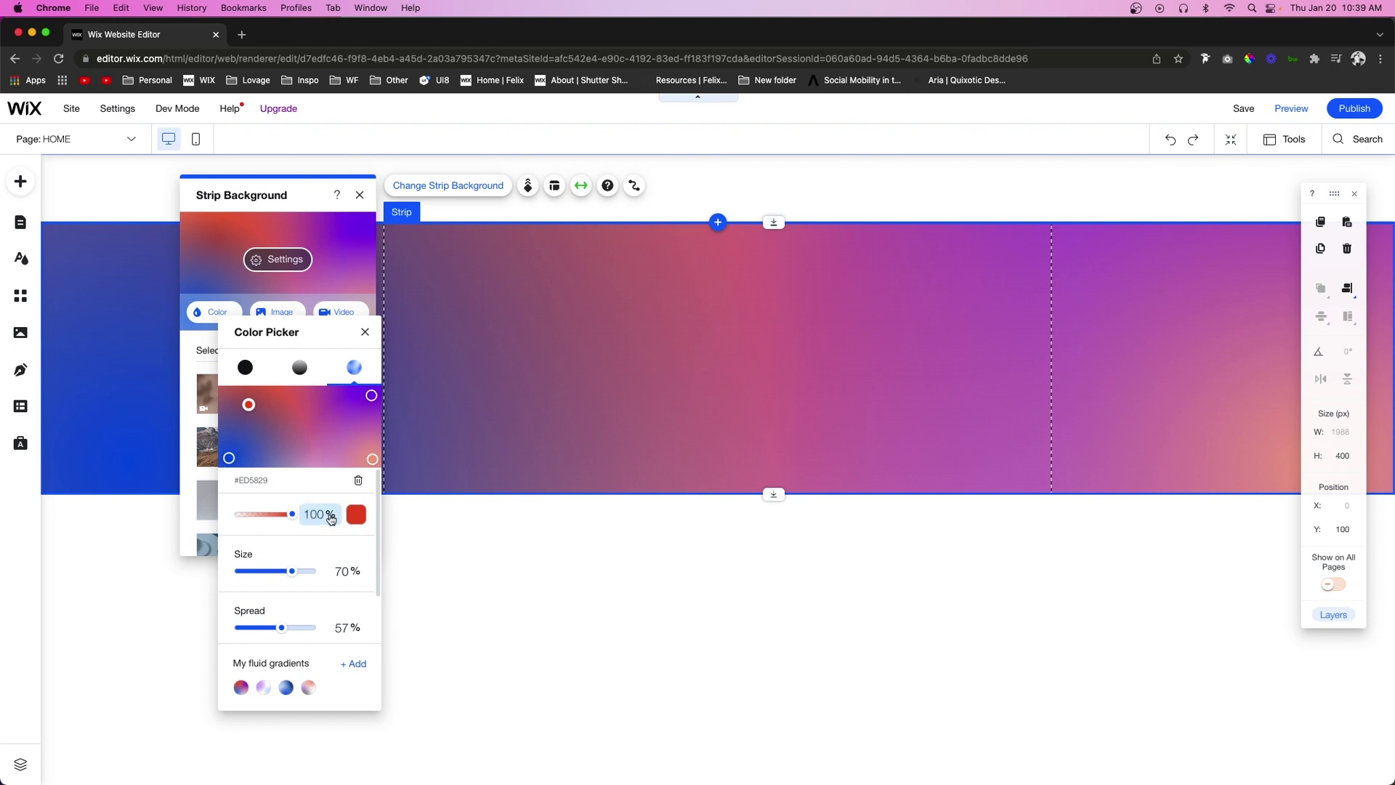
# Make that point light blue at 54% opacity, size 19%, adjust spread, and add a new colour point.
pyautogui.click(356, 516)
pyautogui.click(436, 412)
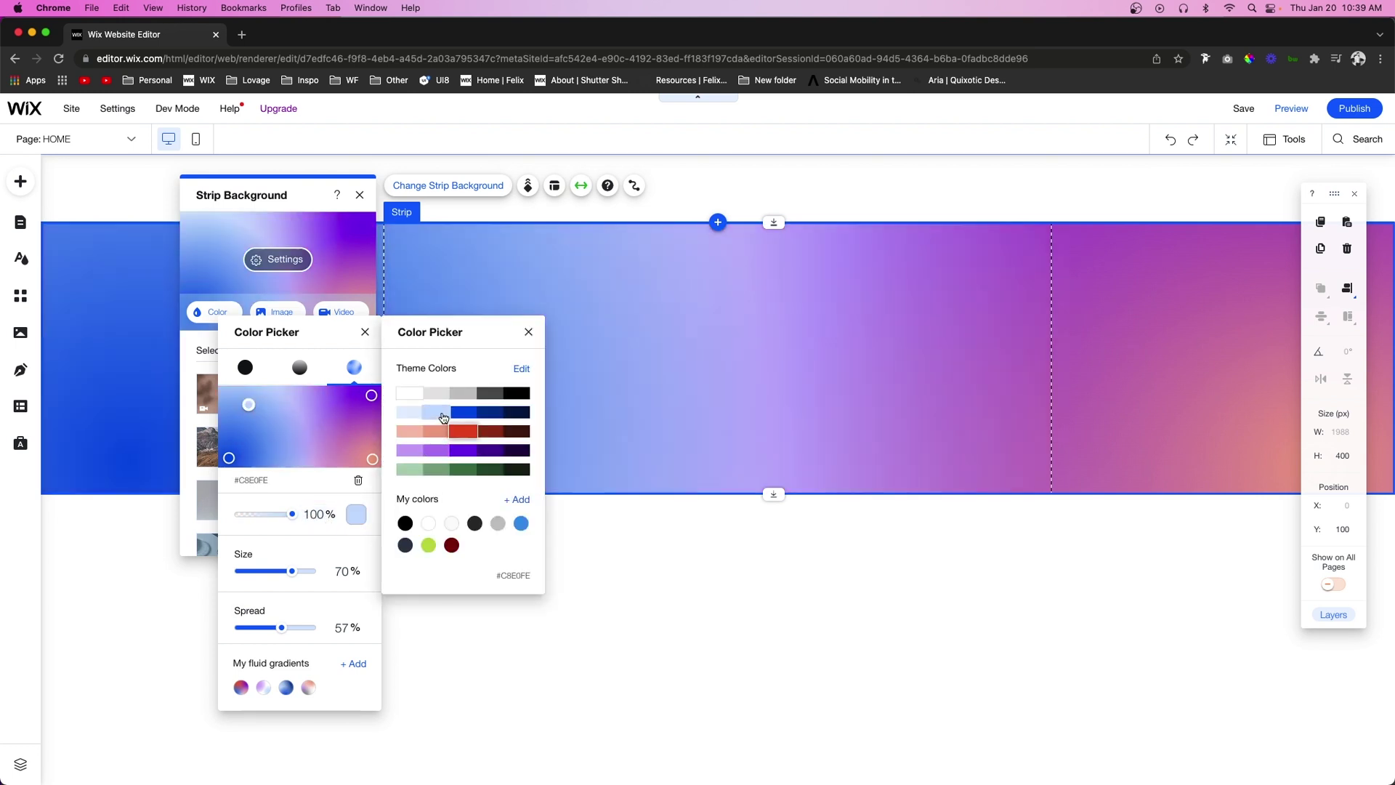
pyautogui.click(273, 519)
pyautogui.moveTo(271, 517); pyautogui.dragTo(266, 514)
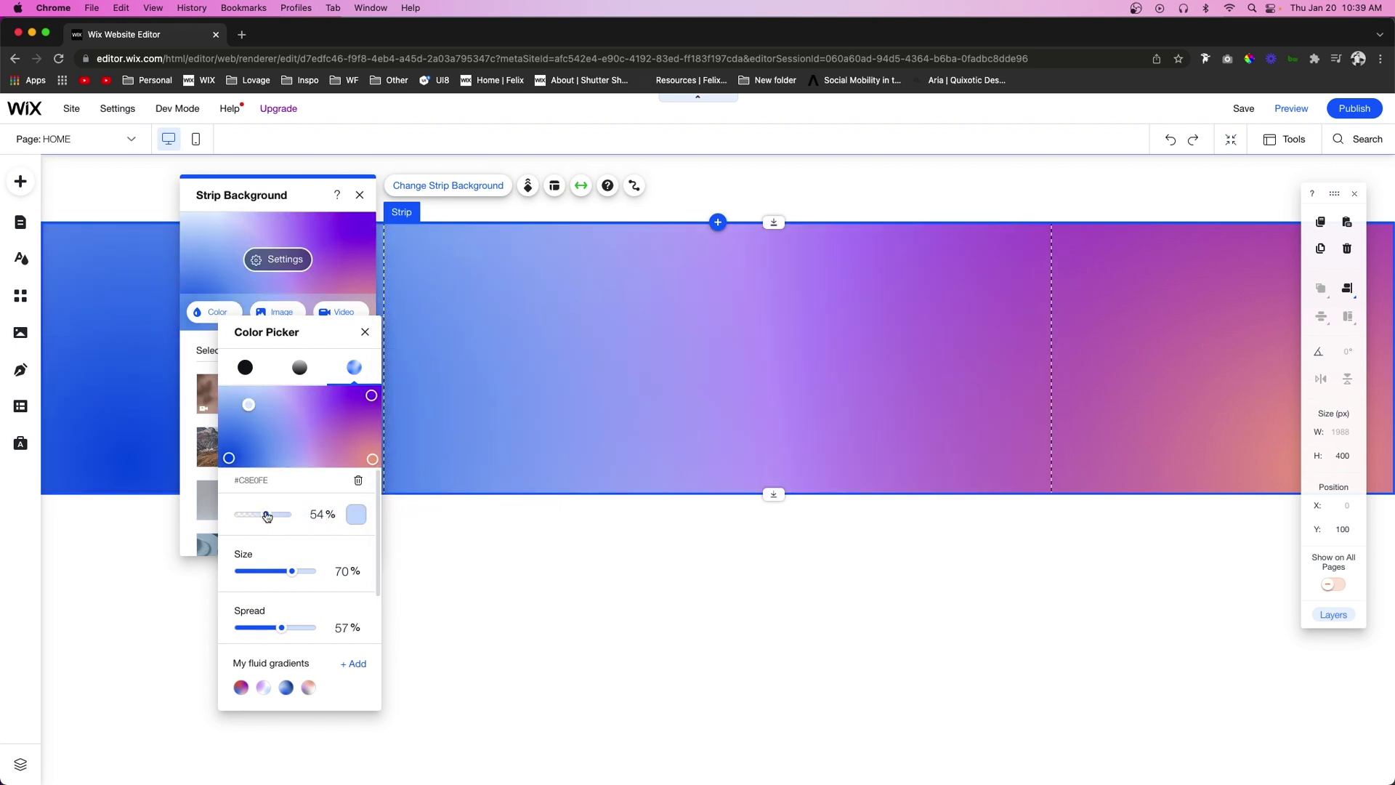
pyautogui.moveTo(293, 575); pyautogui.dragTo(251, 573)
pyautogui.scroll(-1, 274, 564)
pyautogui.click(293, 566)
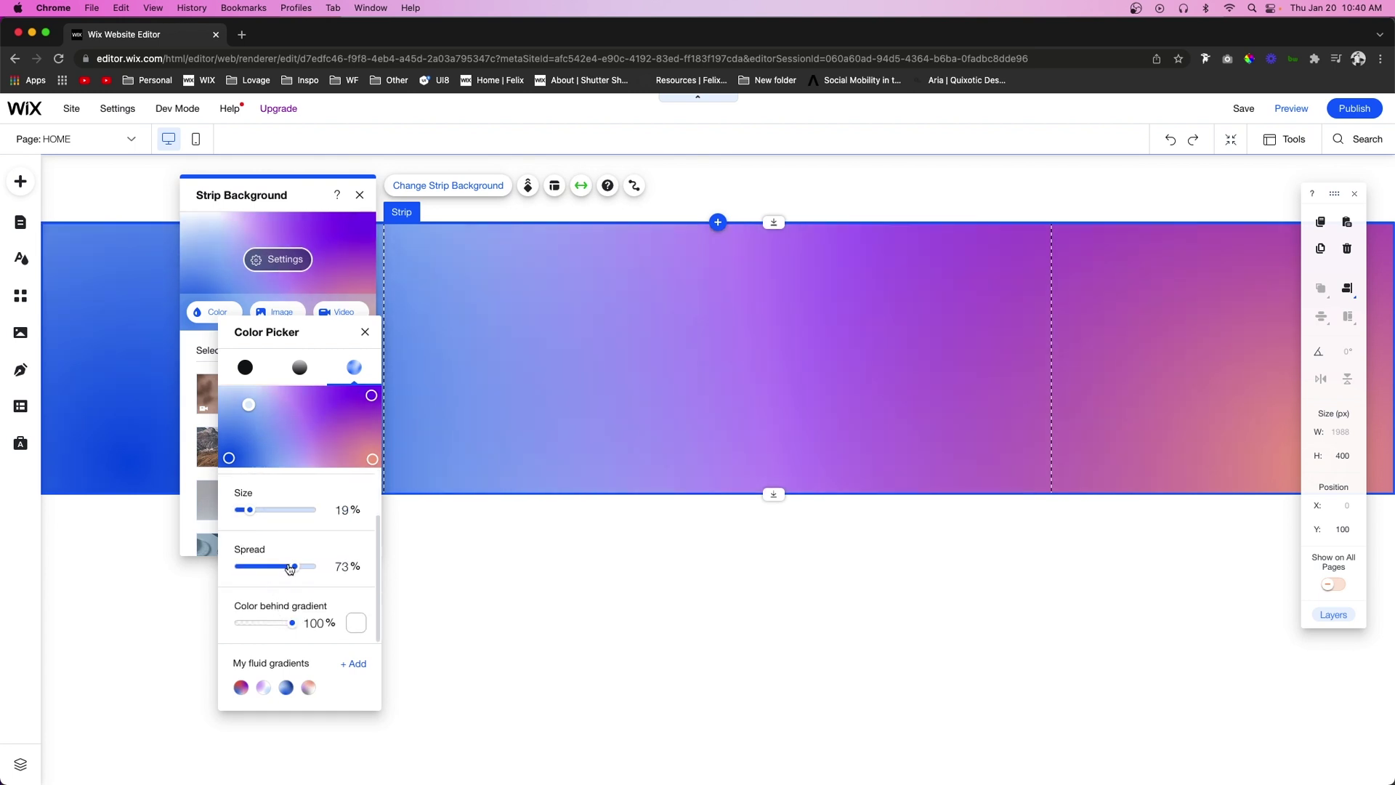
pyautogui.click(312, 567)
pyautogui.click(293, 425)
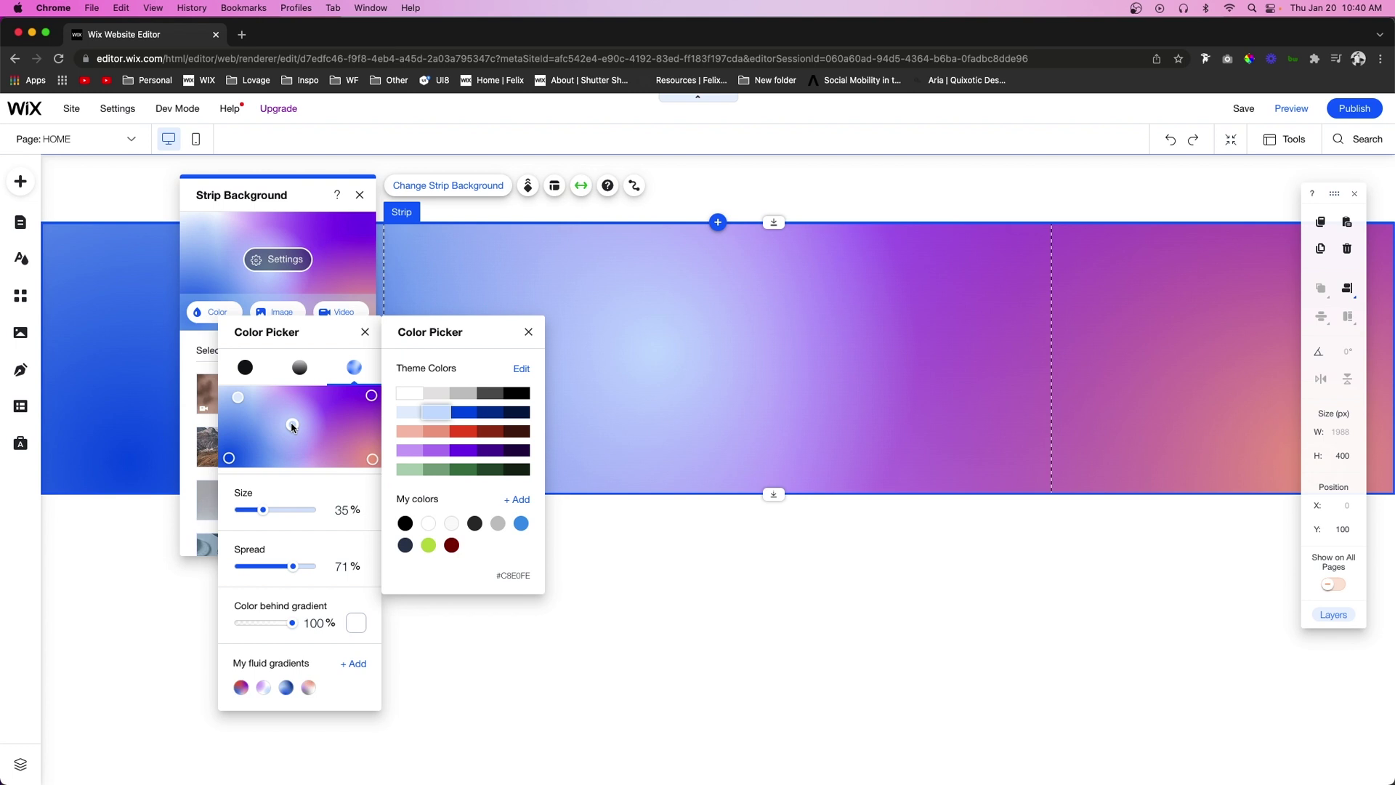
# Move the light glow right, enlarge its size to about 76% and reduce spread to about 39%.
pyautogui.click(295, 430)
pyautogui.moveTo(293, 426); pyautogui.dragTo(332, 423)
pyautogui.moveTo(264, 512); pyautogui.dragTo(297, 512)
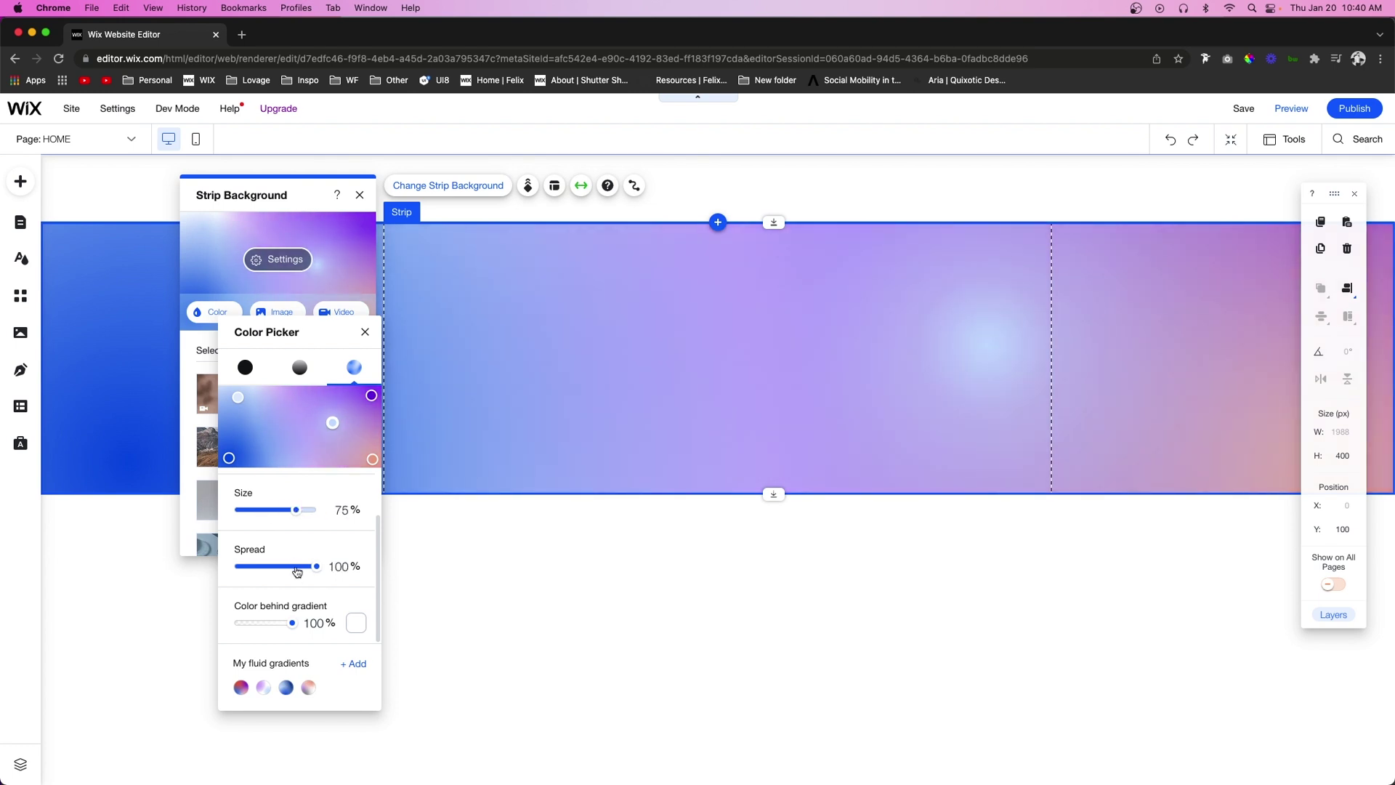
pyautogui.moveTo(297, 570); pyautogui.dragTo(265, 568)
pyautogui.scroll(2, 324, 574)
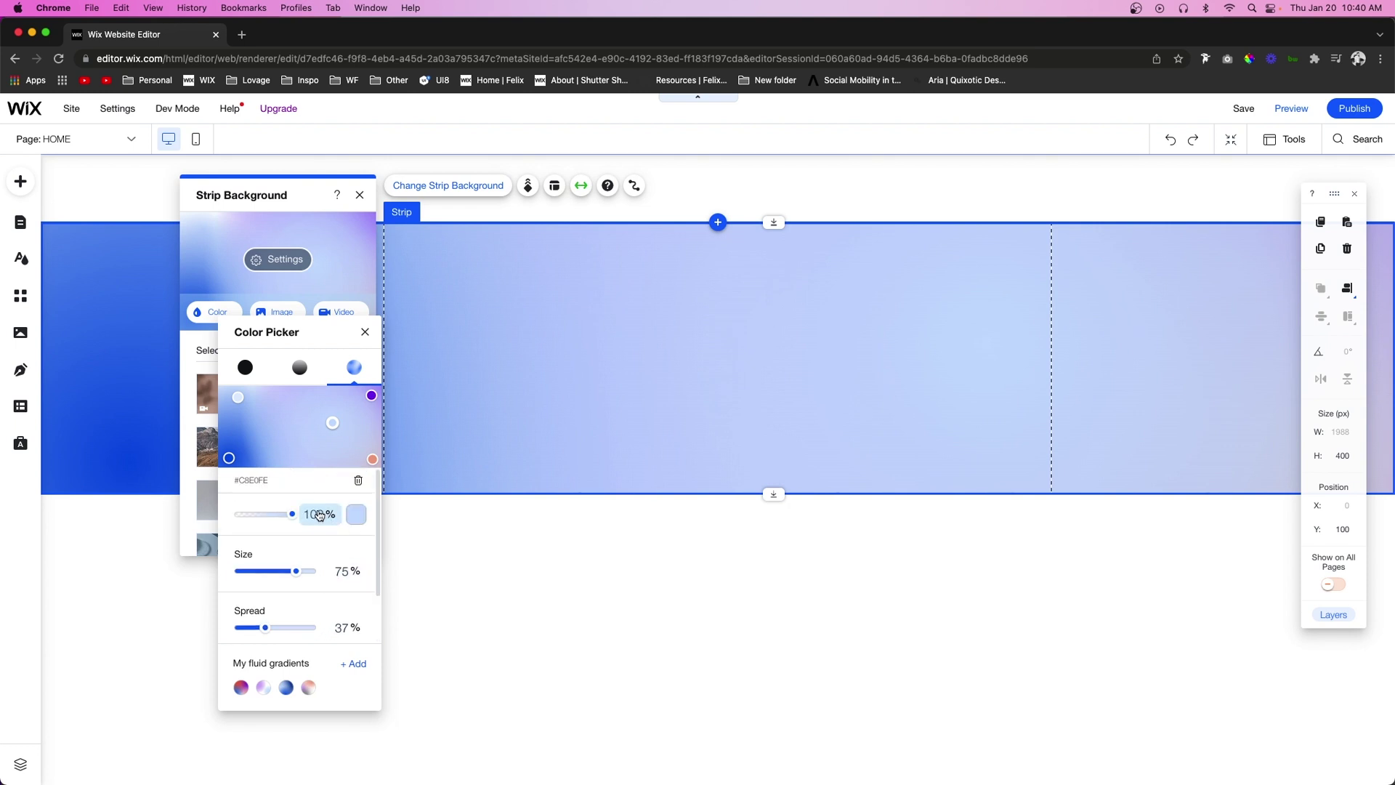
# Recolour a point peach, move the pink point left, then delete the pink and purple points.
pyautogui.click(356, 515)
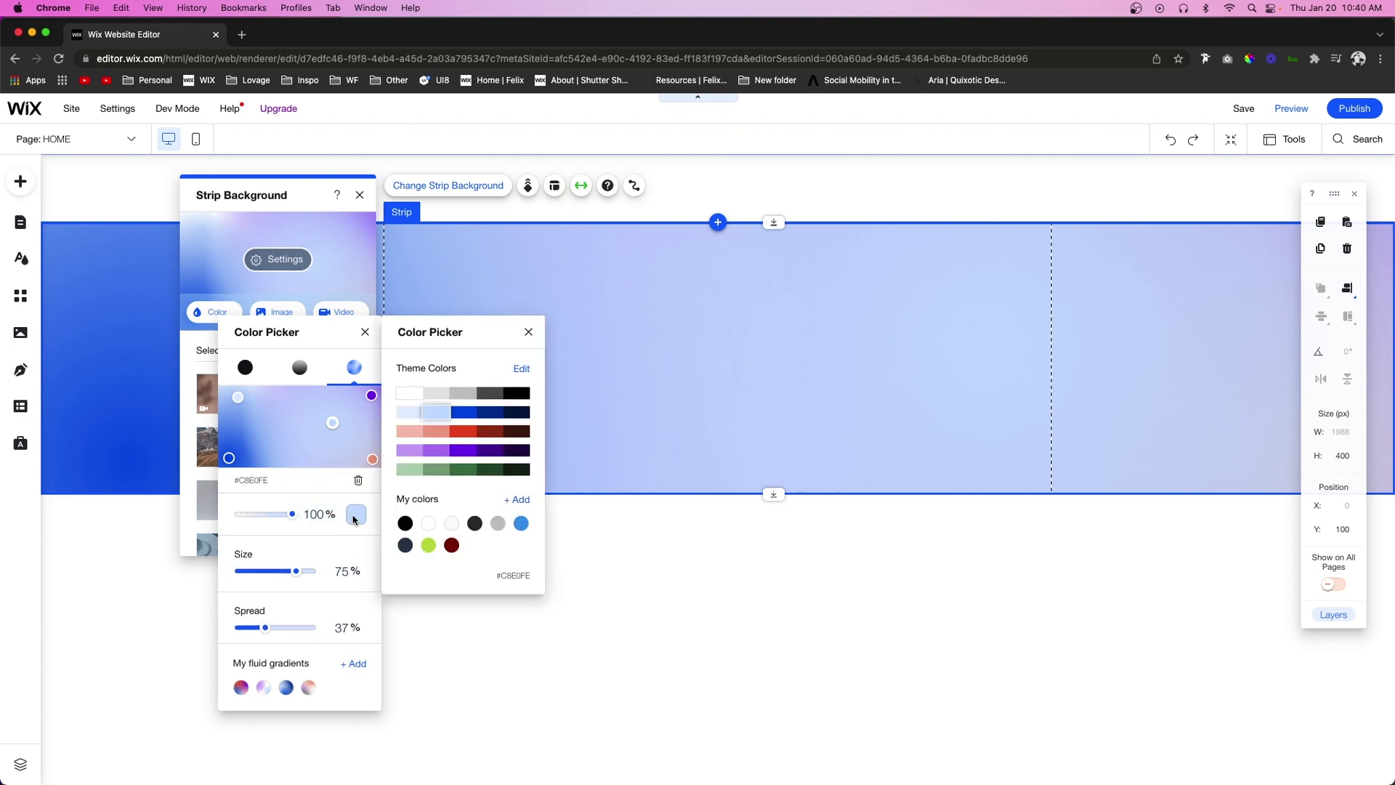
pyautogui.click(462, 432)
pyautogui.click(410, 431)
pyautogui.click(332, 422)
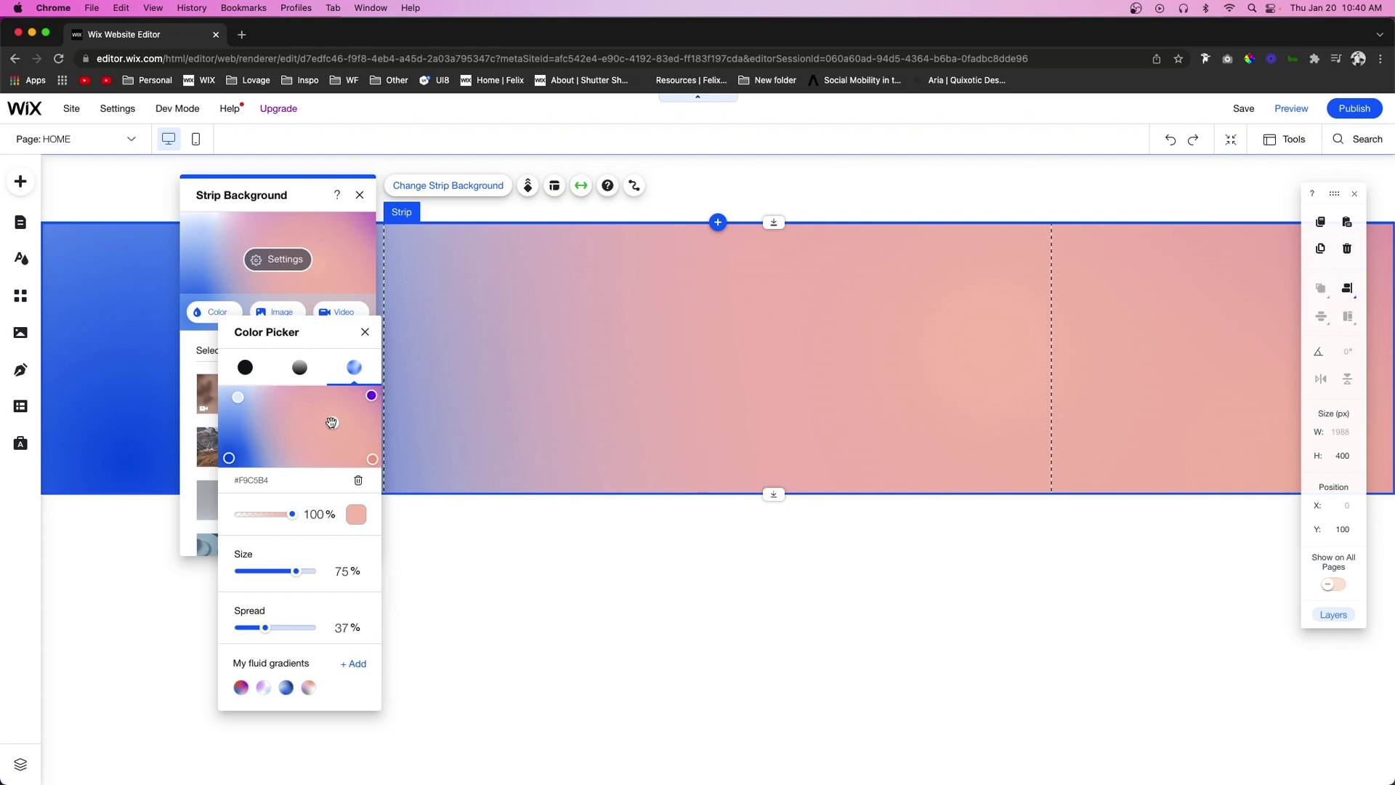
pyautogui.moveTo(332, 422); pyautogui.dragTo(310, 419)
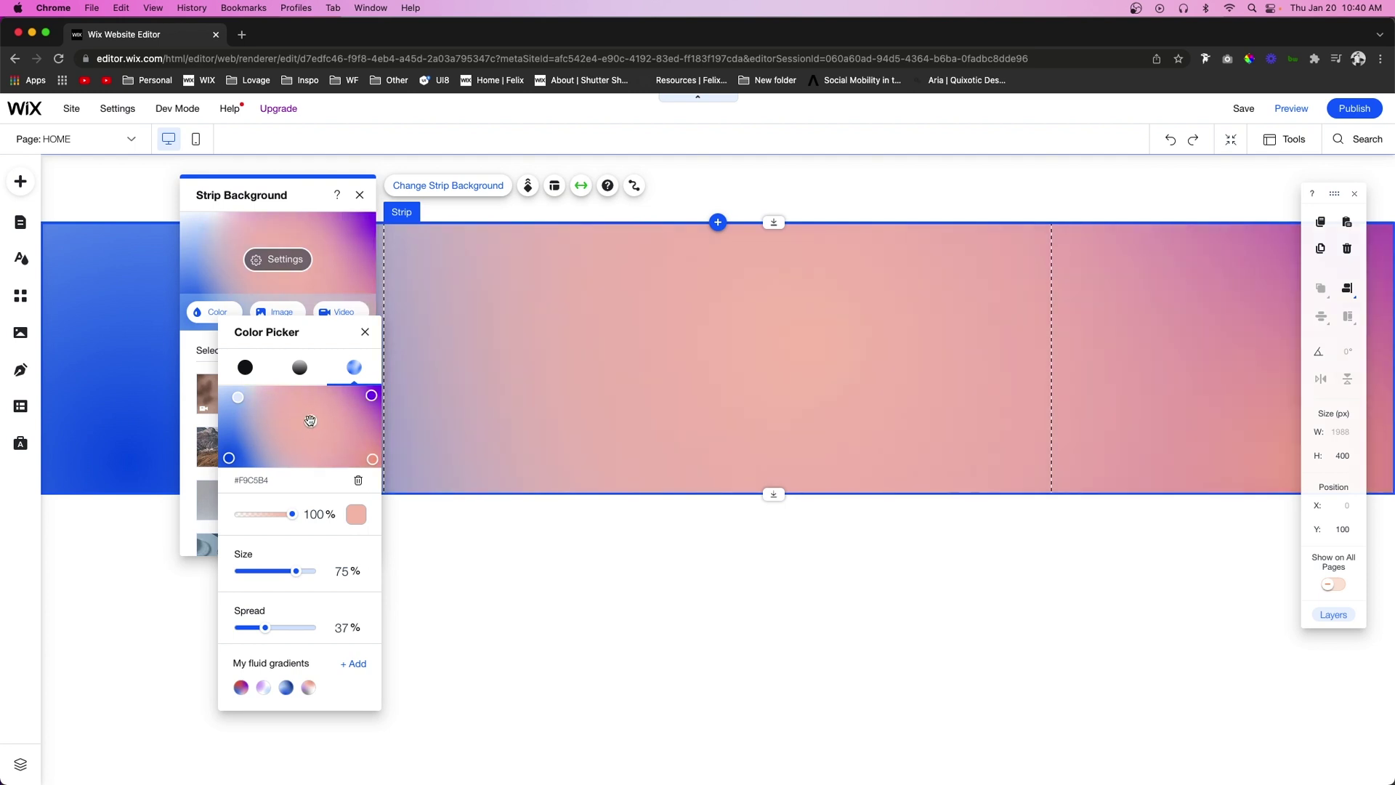
pyautogui.click(358, 482)
pyautogui.click(370, 395)
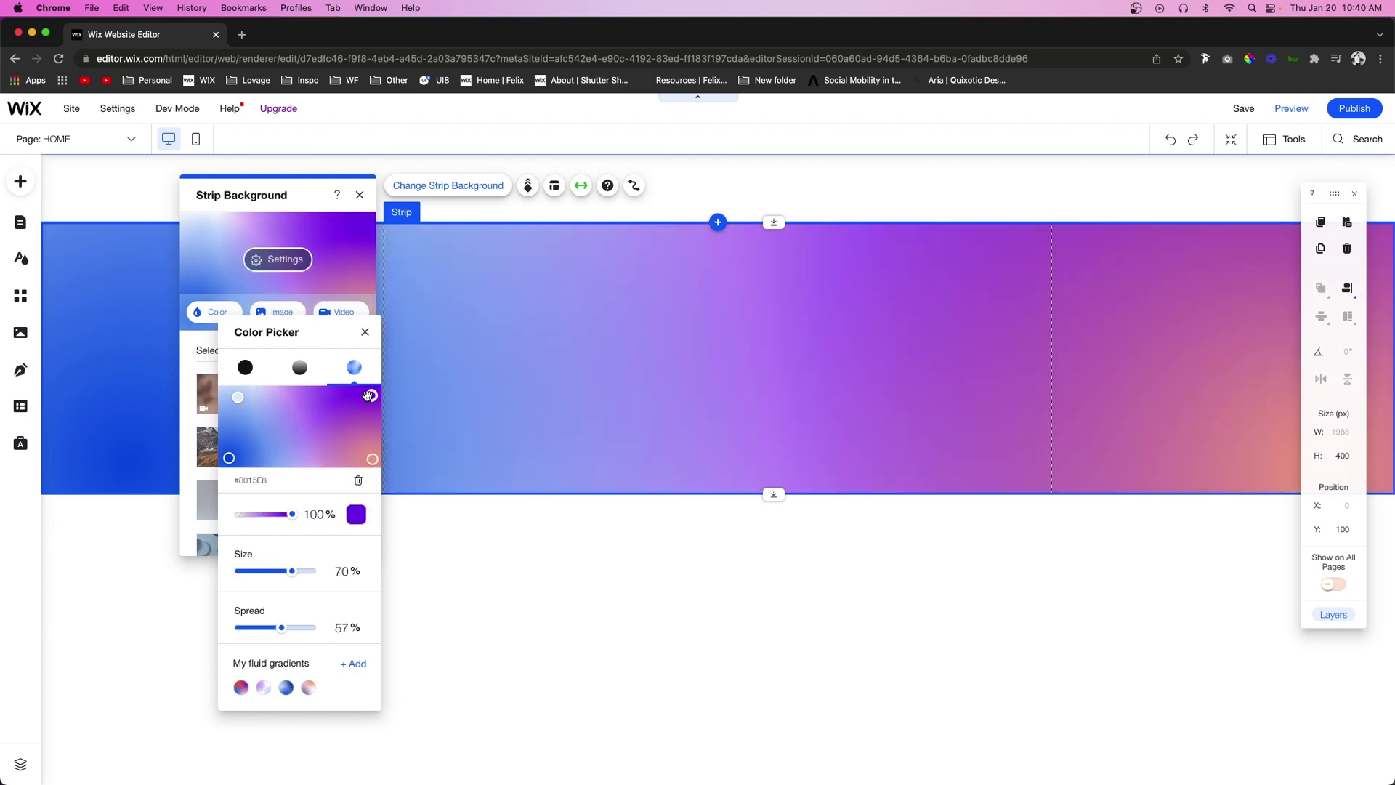
pyautogui.click(358, 480)
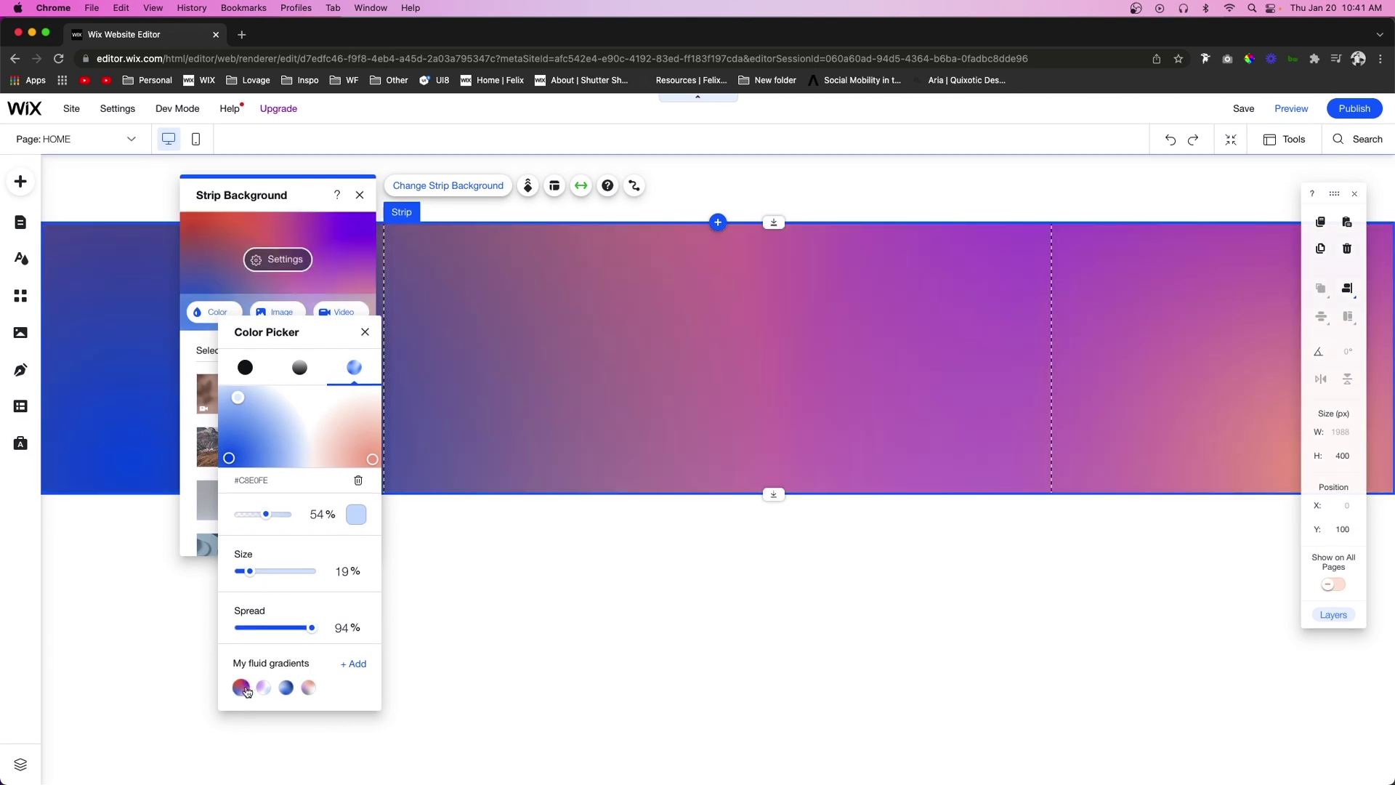
# Apply the second and fourth (peach) saved fluid gradients and select the peach point.
pyautogui.click(265, 690)
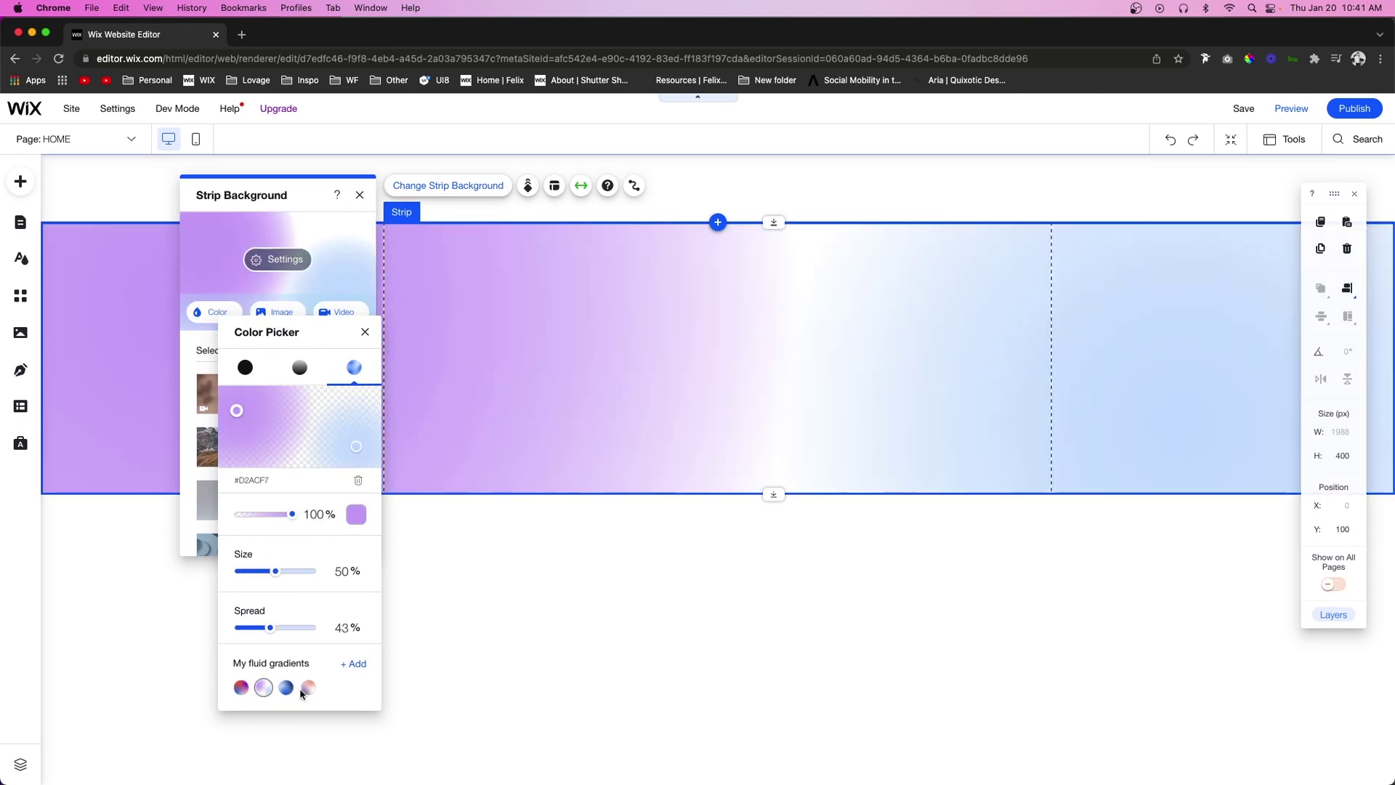
pyautogui.click(308, 689)
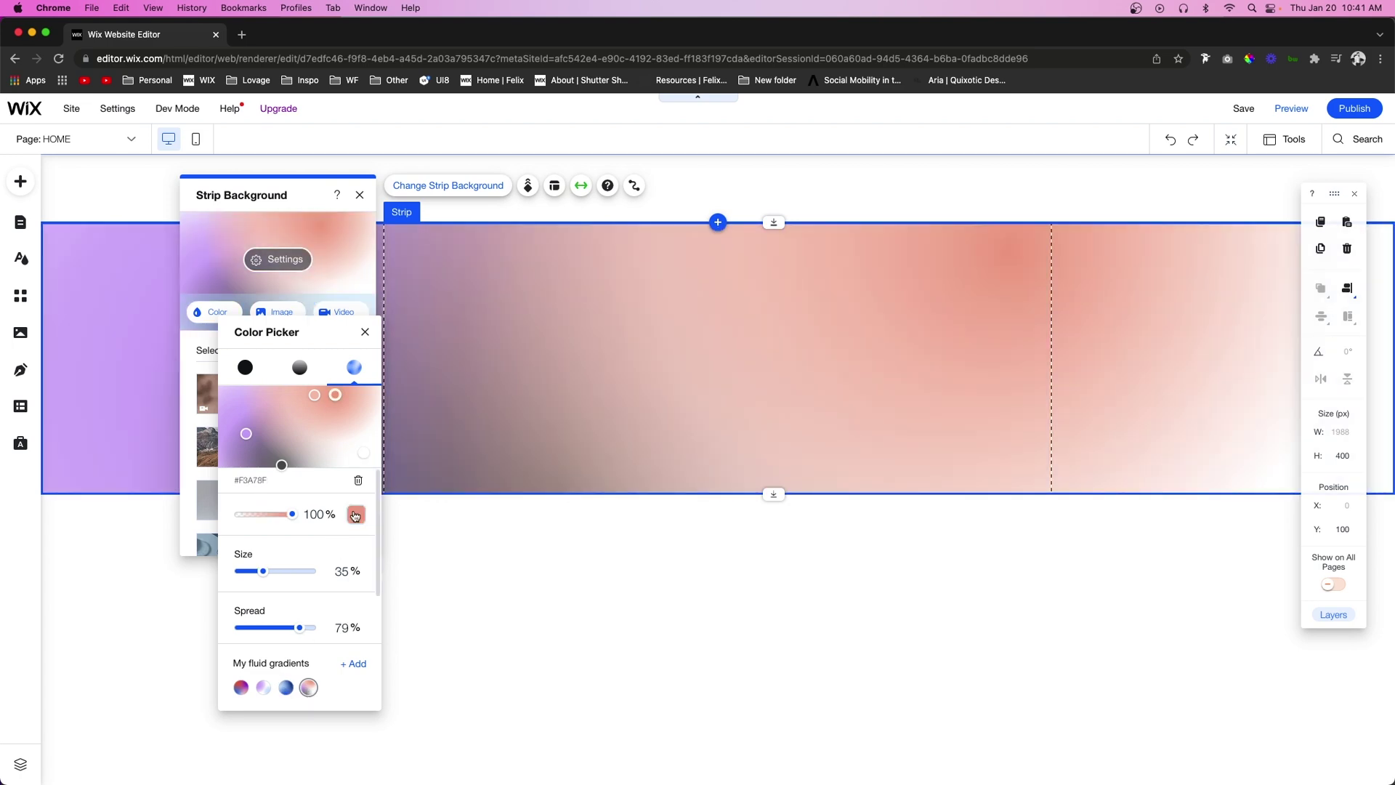
pyautogui.click(333, 395)
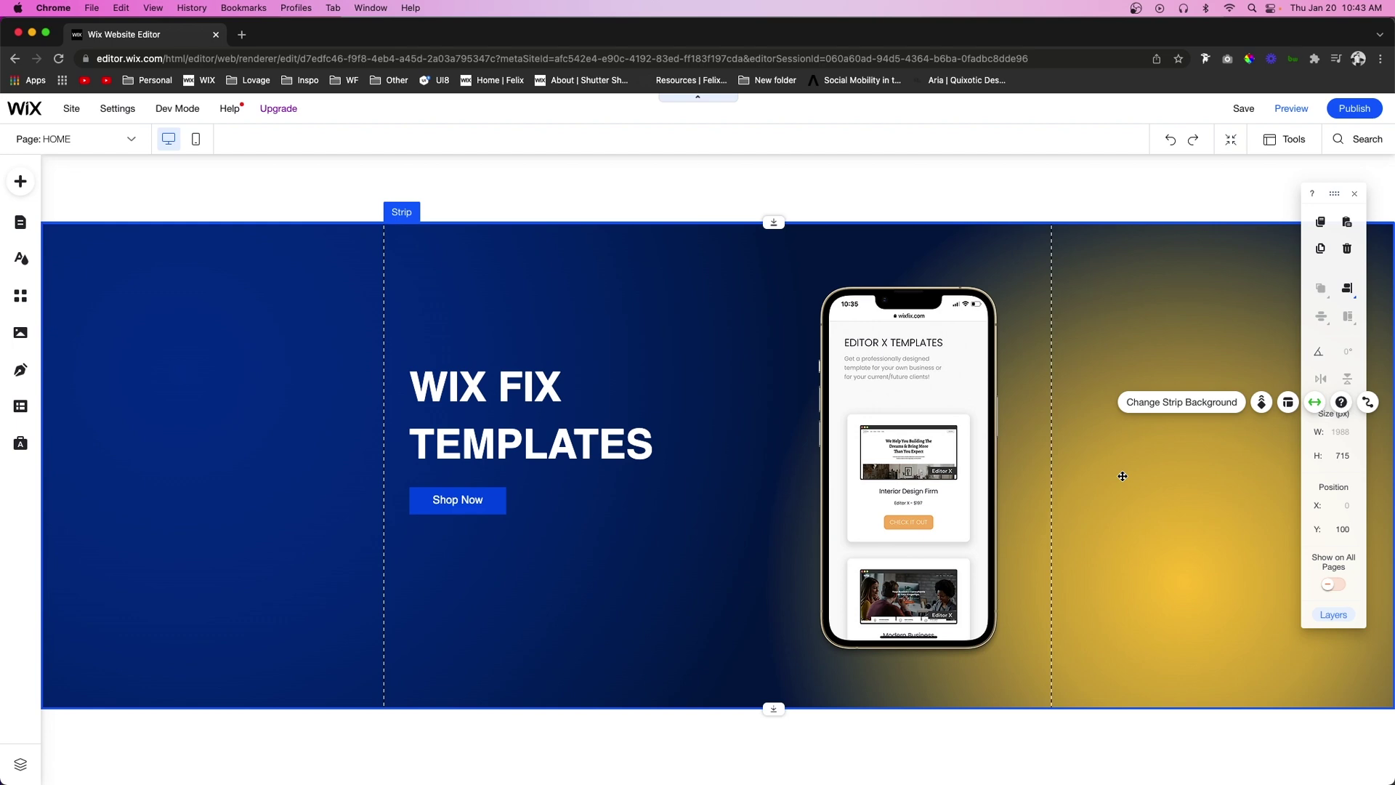
# Delete the navy-to-gold WIX FIX TEMPLATES example strip.
pyautogui.press('Delete')
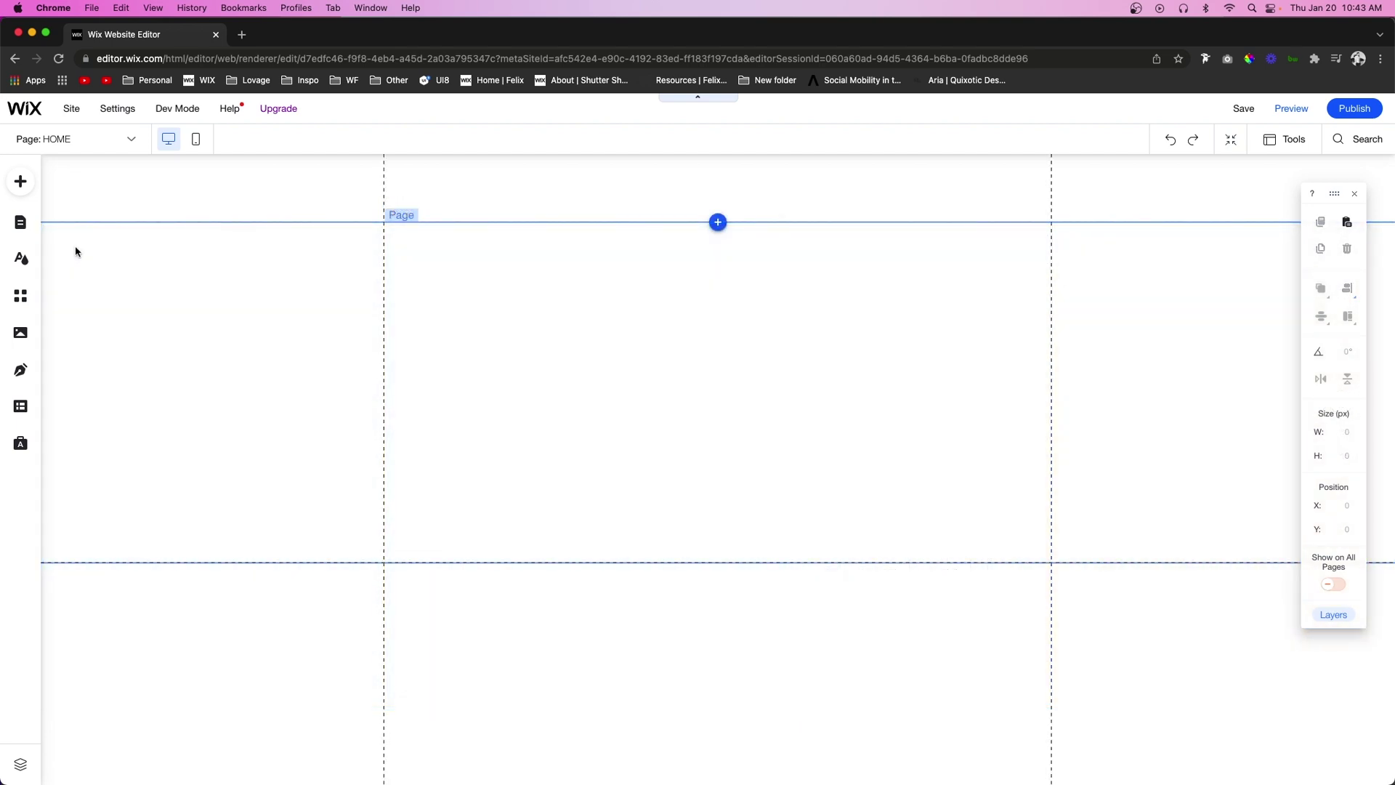
# Open the Page Background colour options from Site Design, still white #FFFFFF.
pyautogui.click(21, 261)
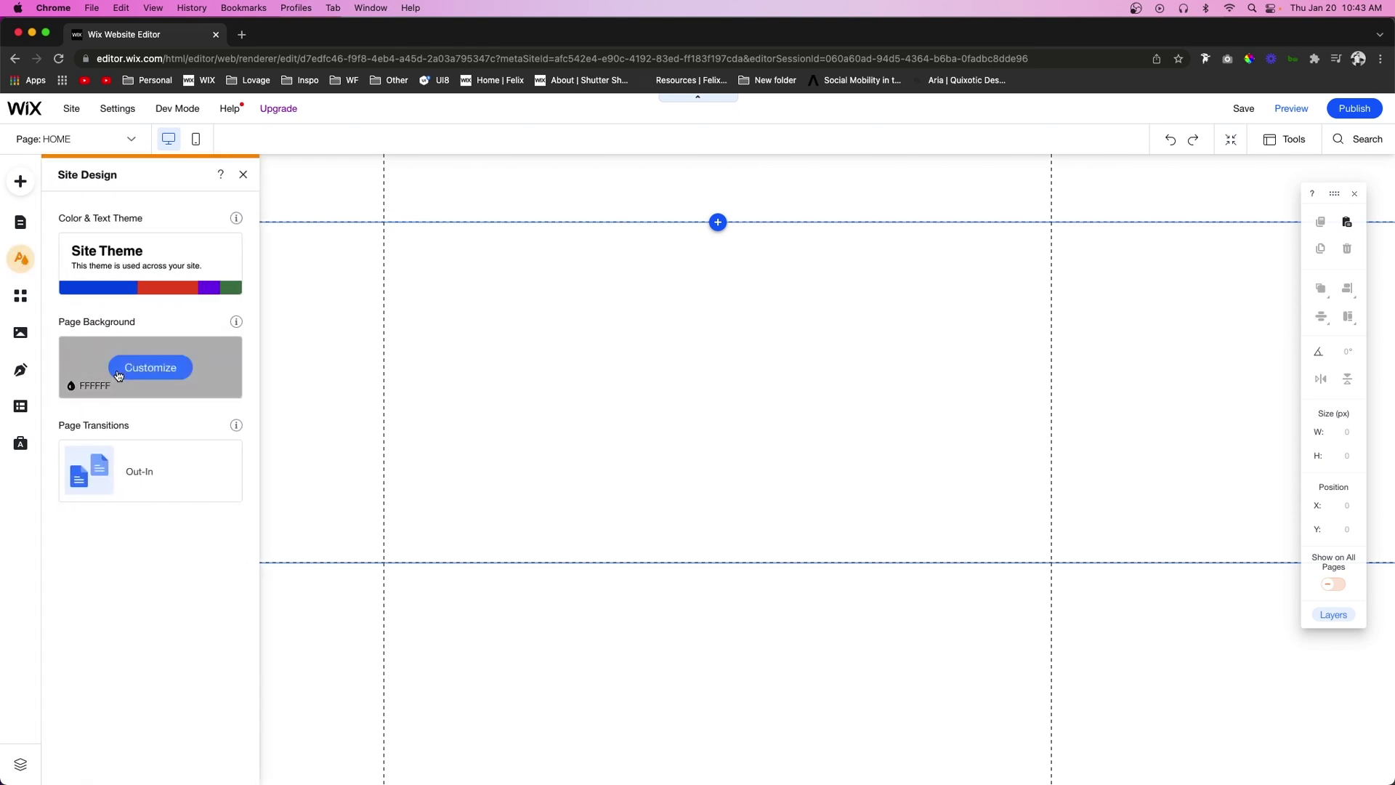
pyautogui.click(128, 375)
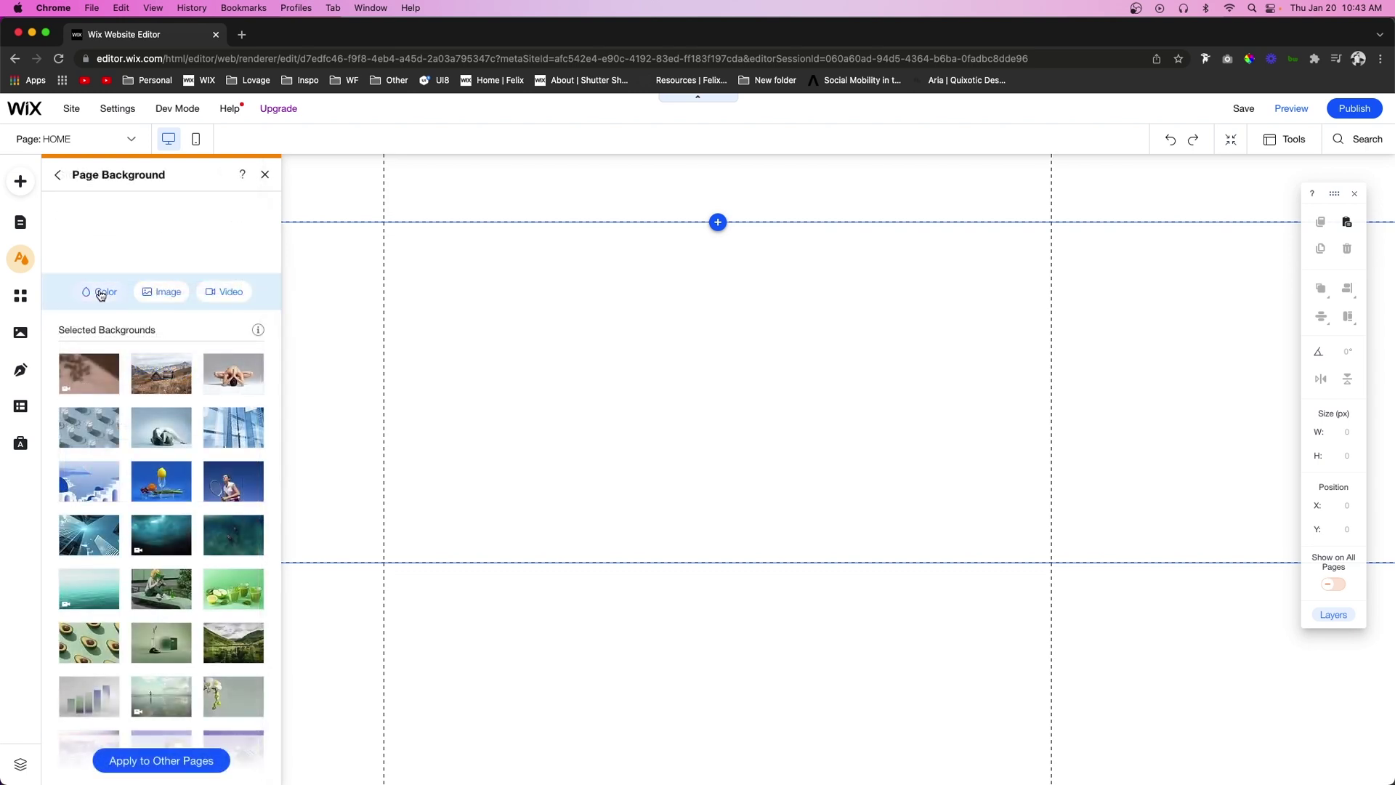
pyautogui.click(100, 291)
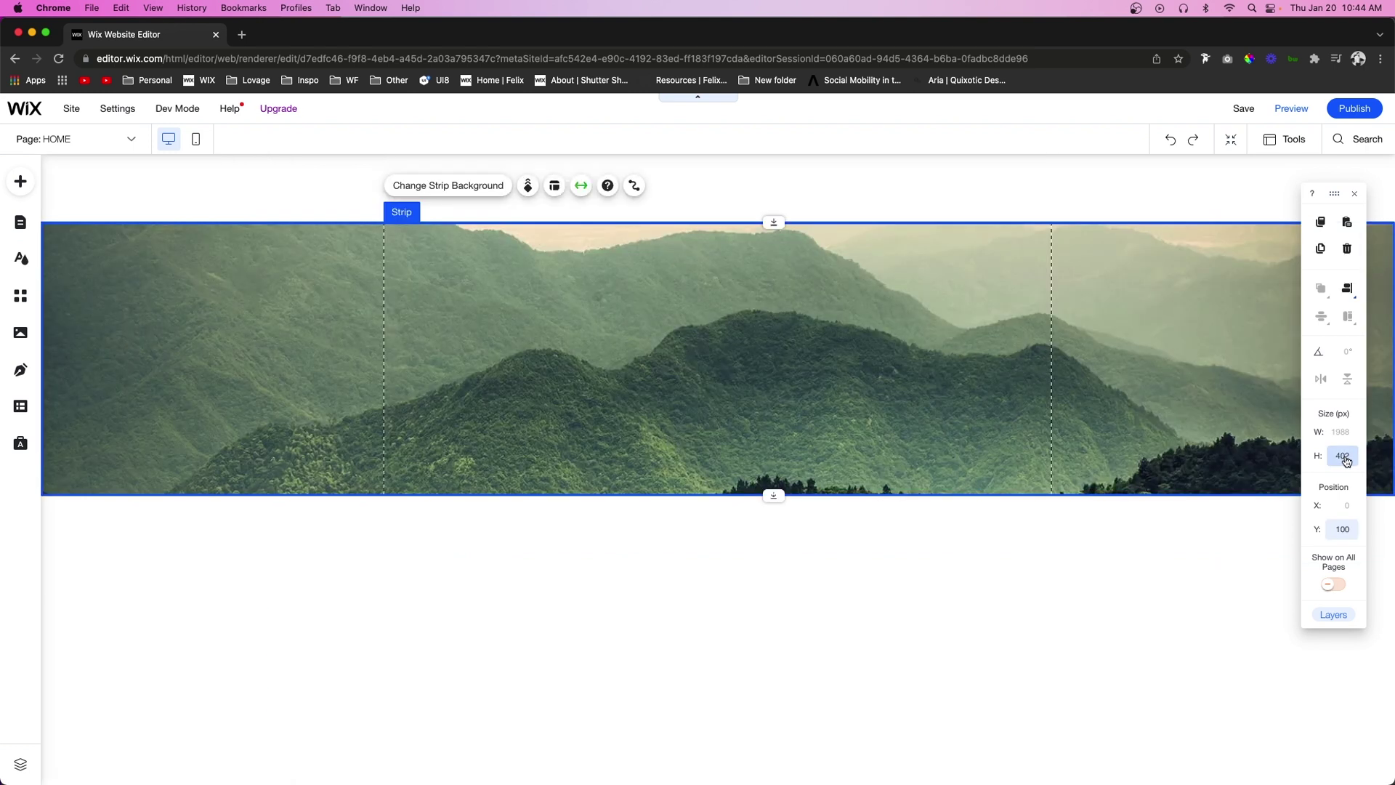
# Set the mountain strip's height to 600 px.
pyautogui.click(1344, 456)
pyautogui.write('600')
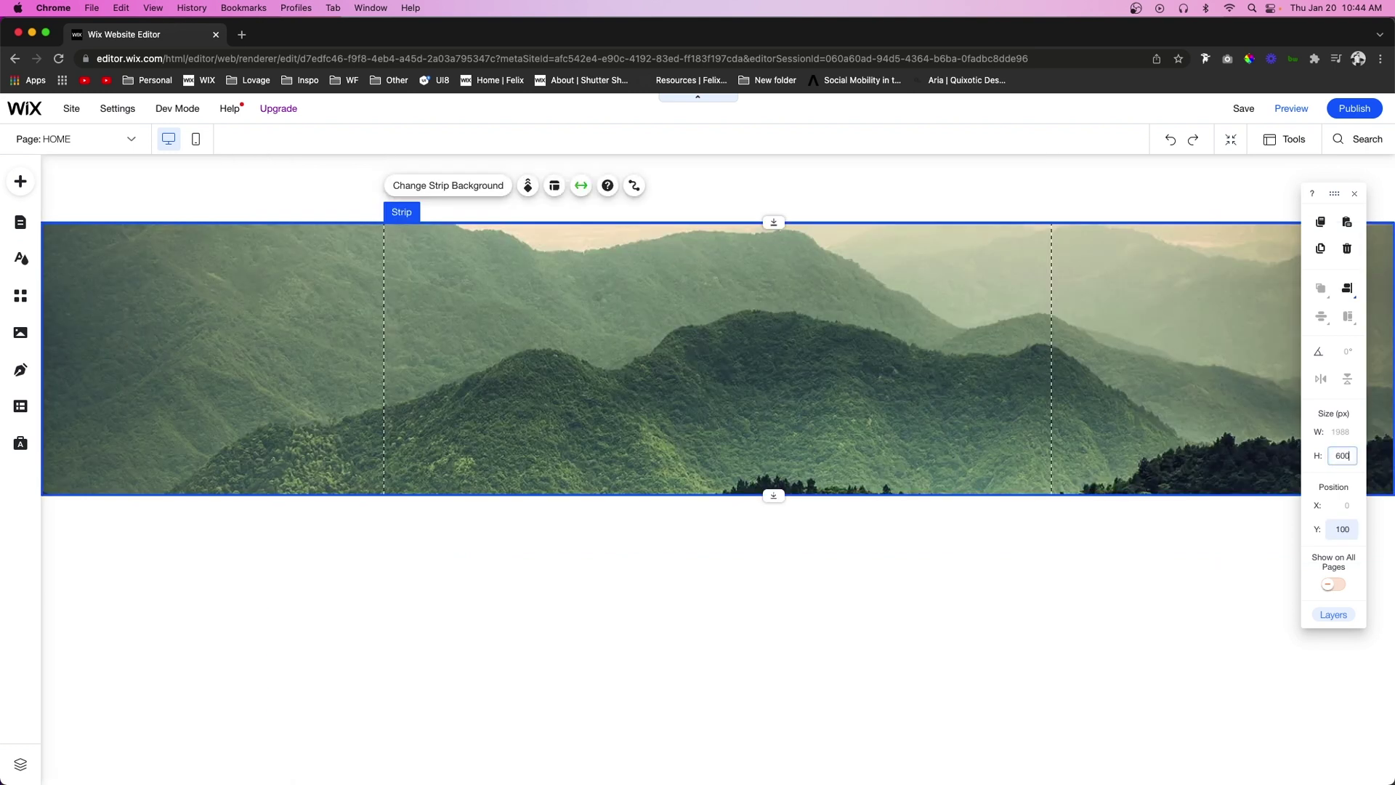
pyautogui.press('Return')
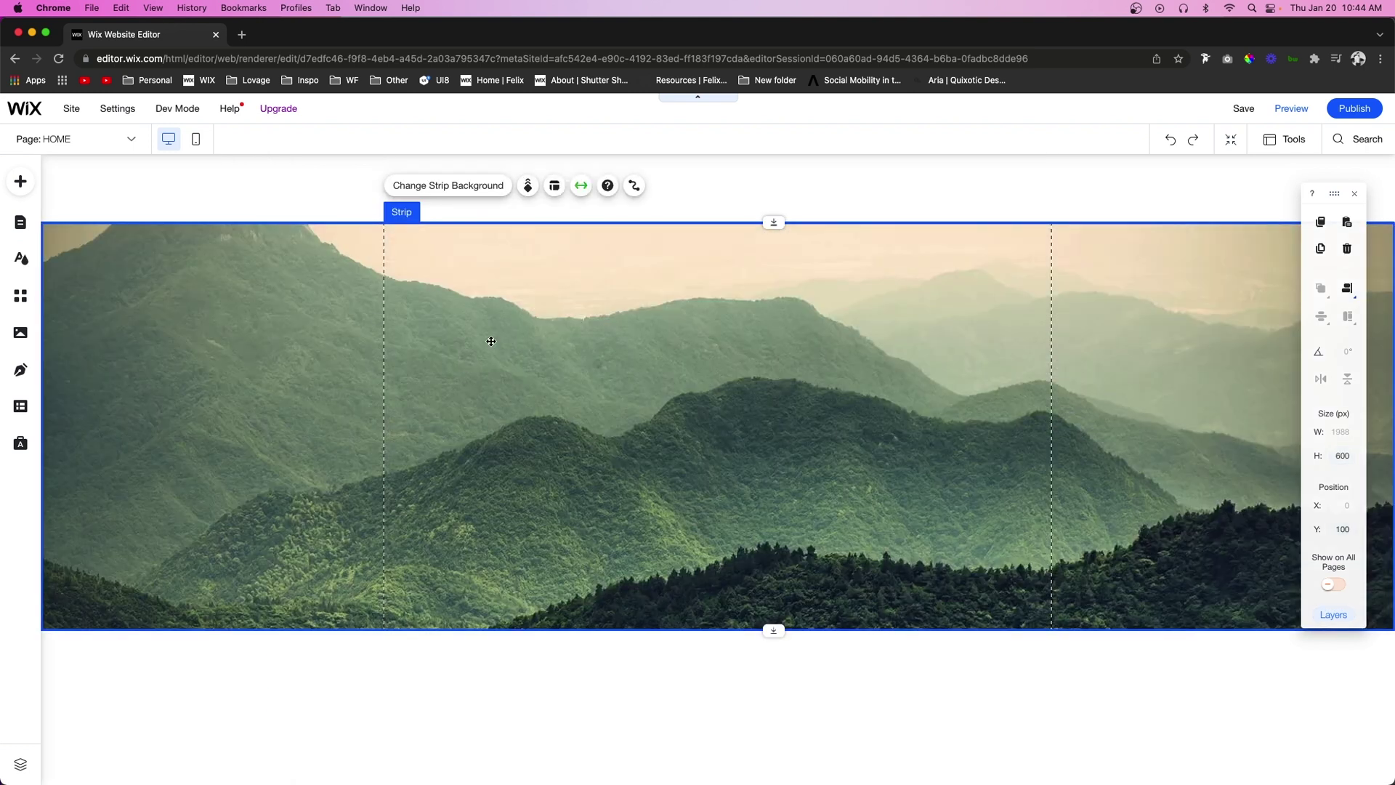
# Put a red linear gradient behind the strip image and fade the image to 57% opacity.
pyautogui.click(450, 186)
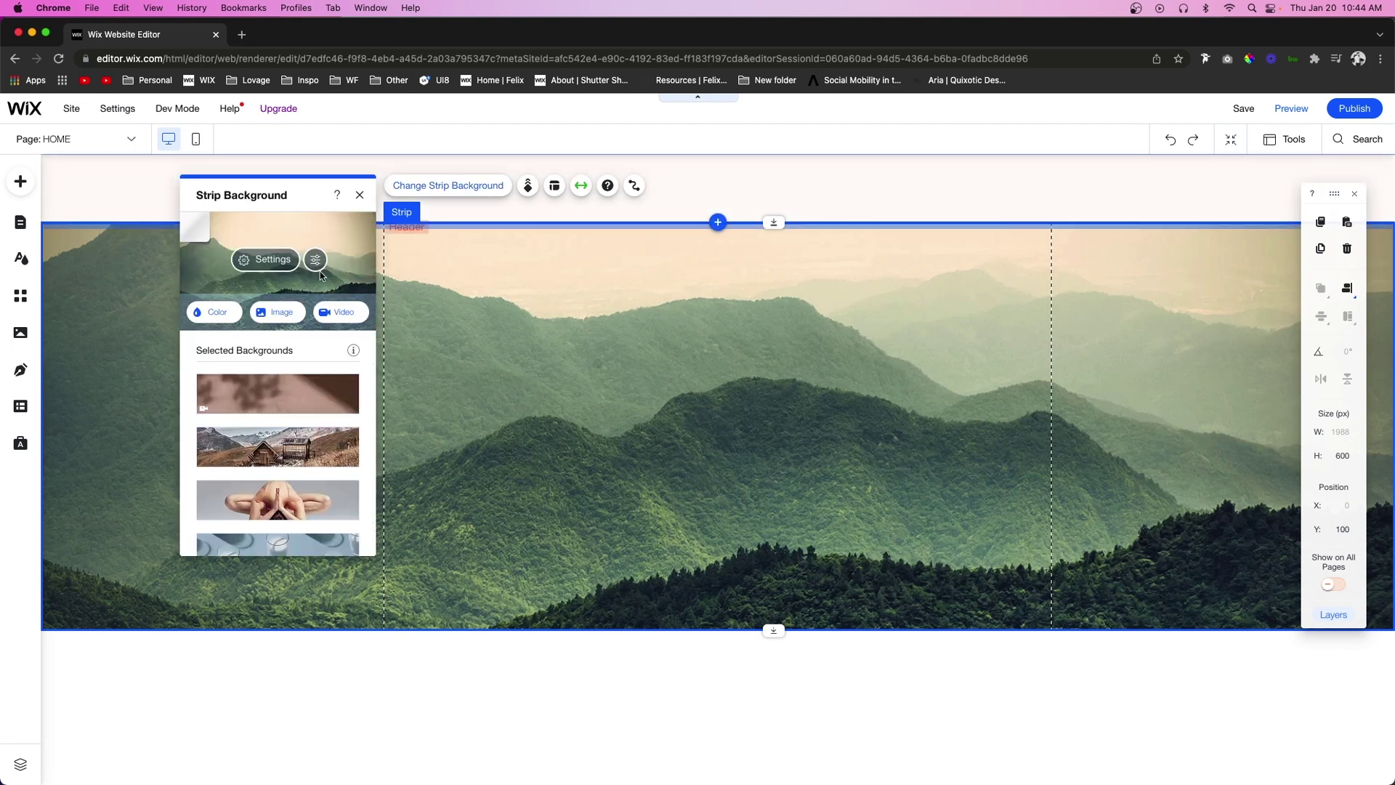
pyautogui.click(255, 260)
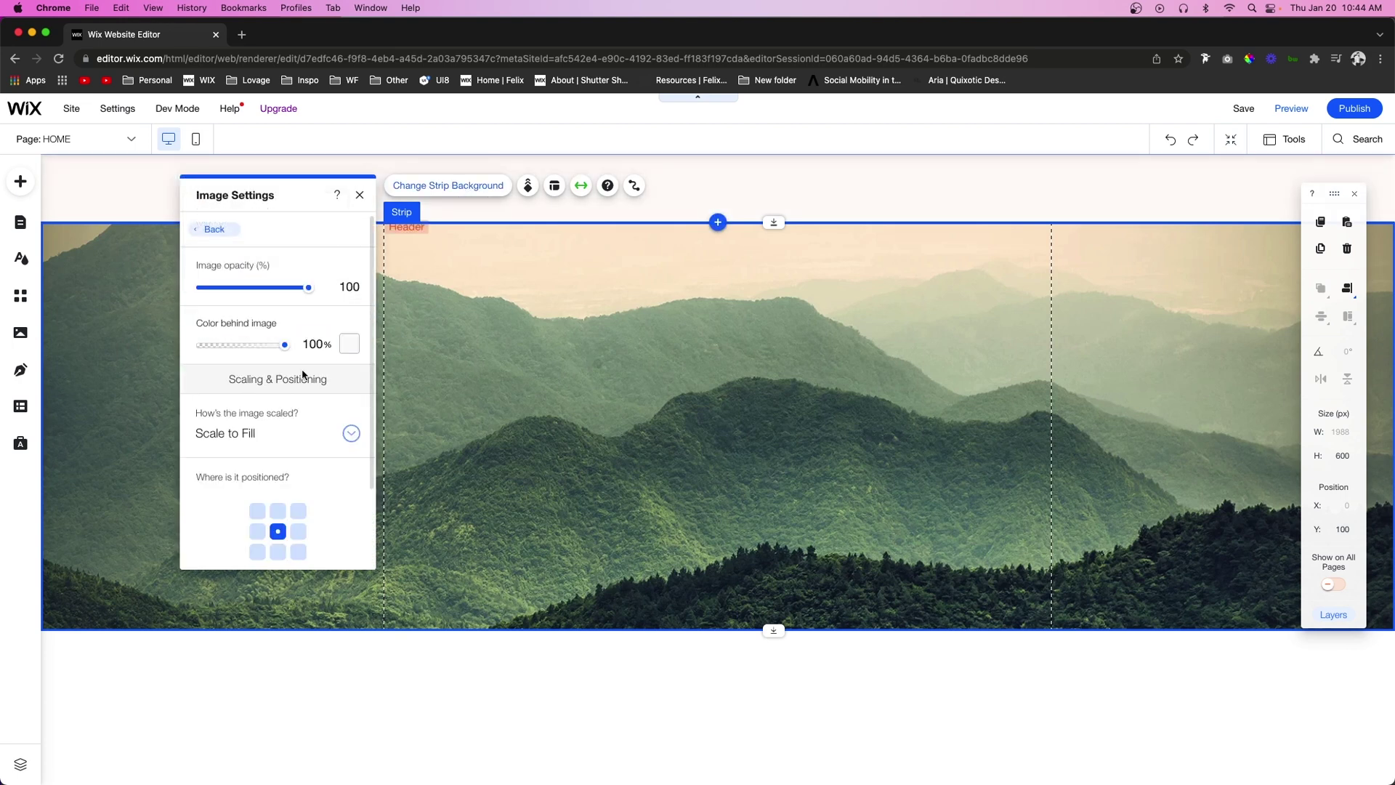
pyautogui.click(352, 351)
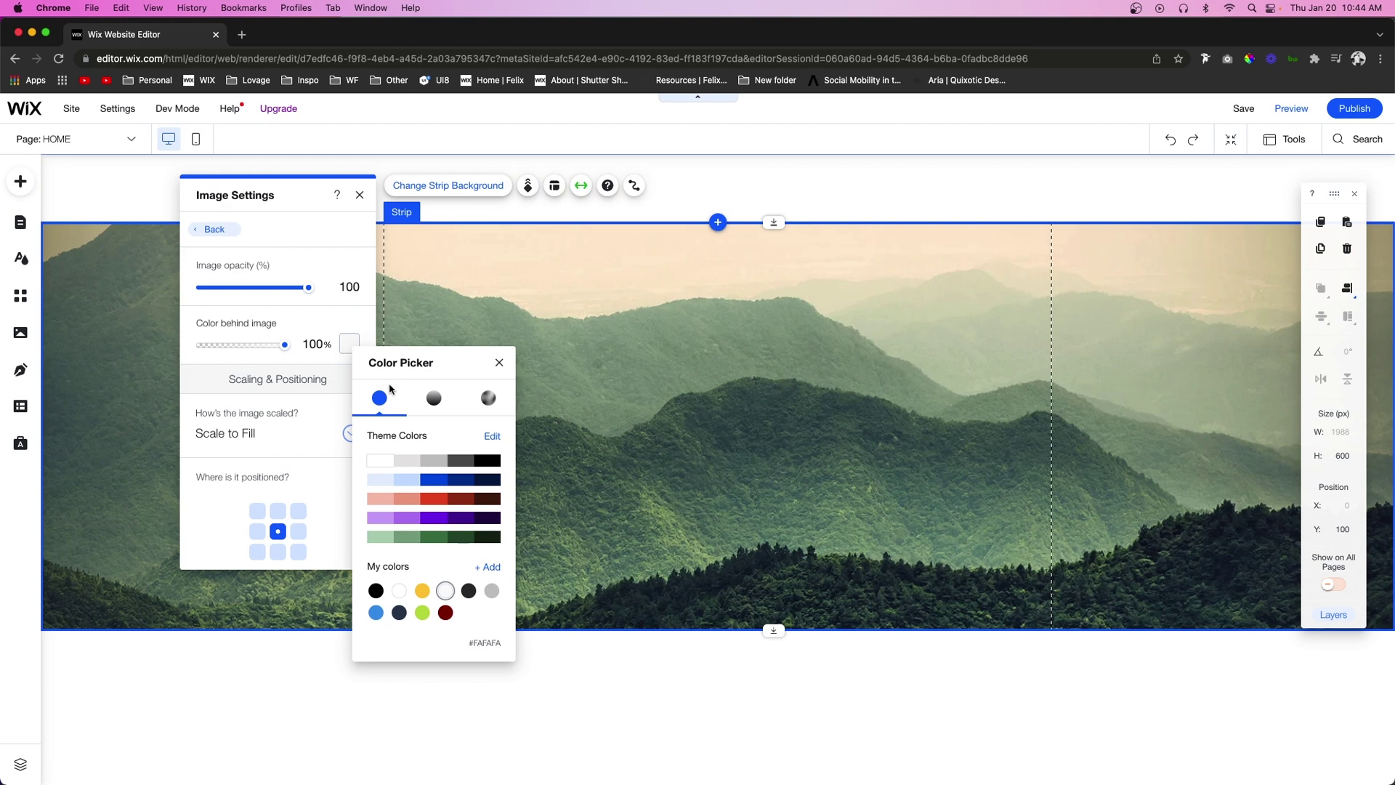
pyautogui.click(434, 397)
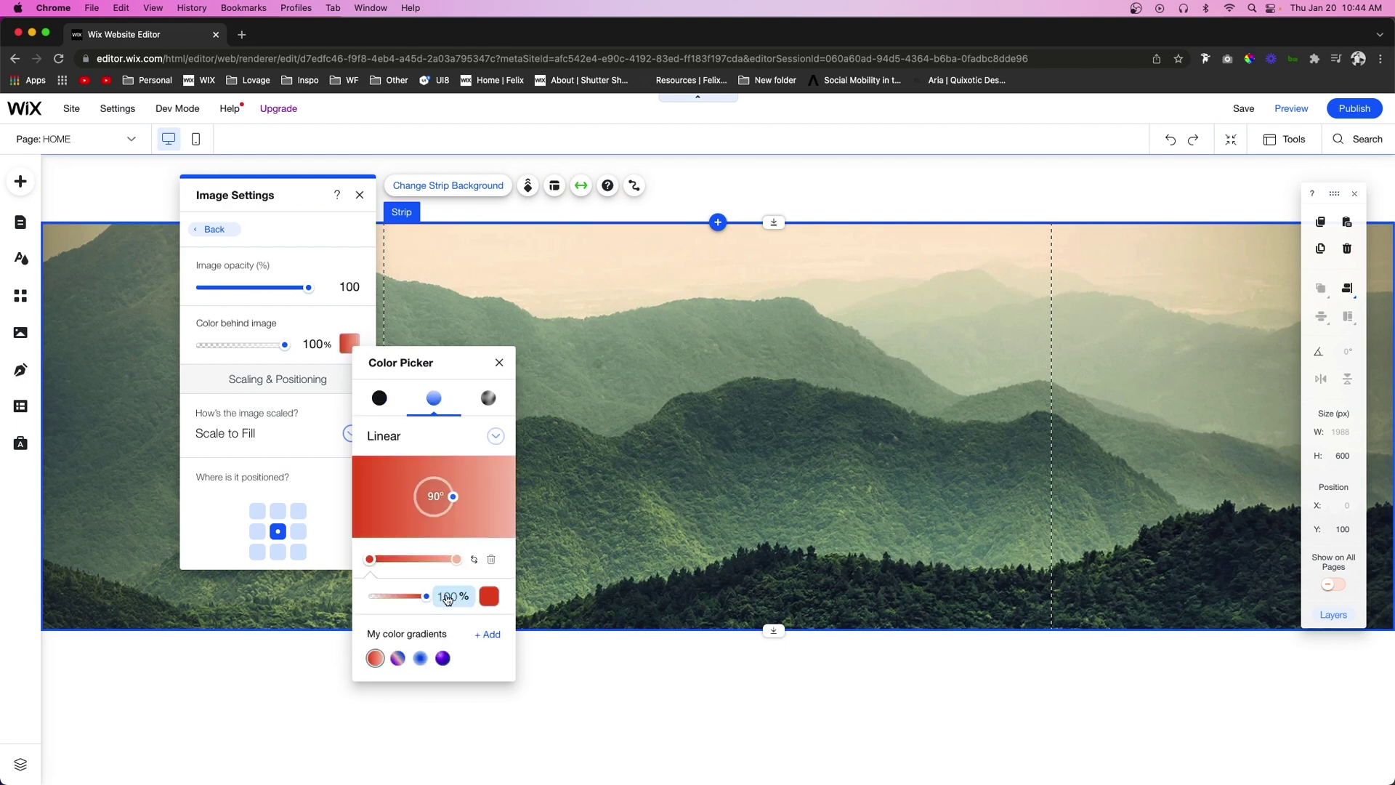
pyautogui.click(288, 289)
pyautogui.moveTo(289, 289); pyautogui.dragTo(262, 291)
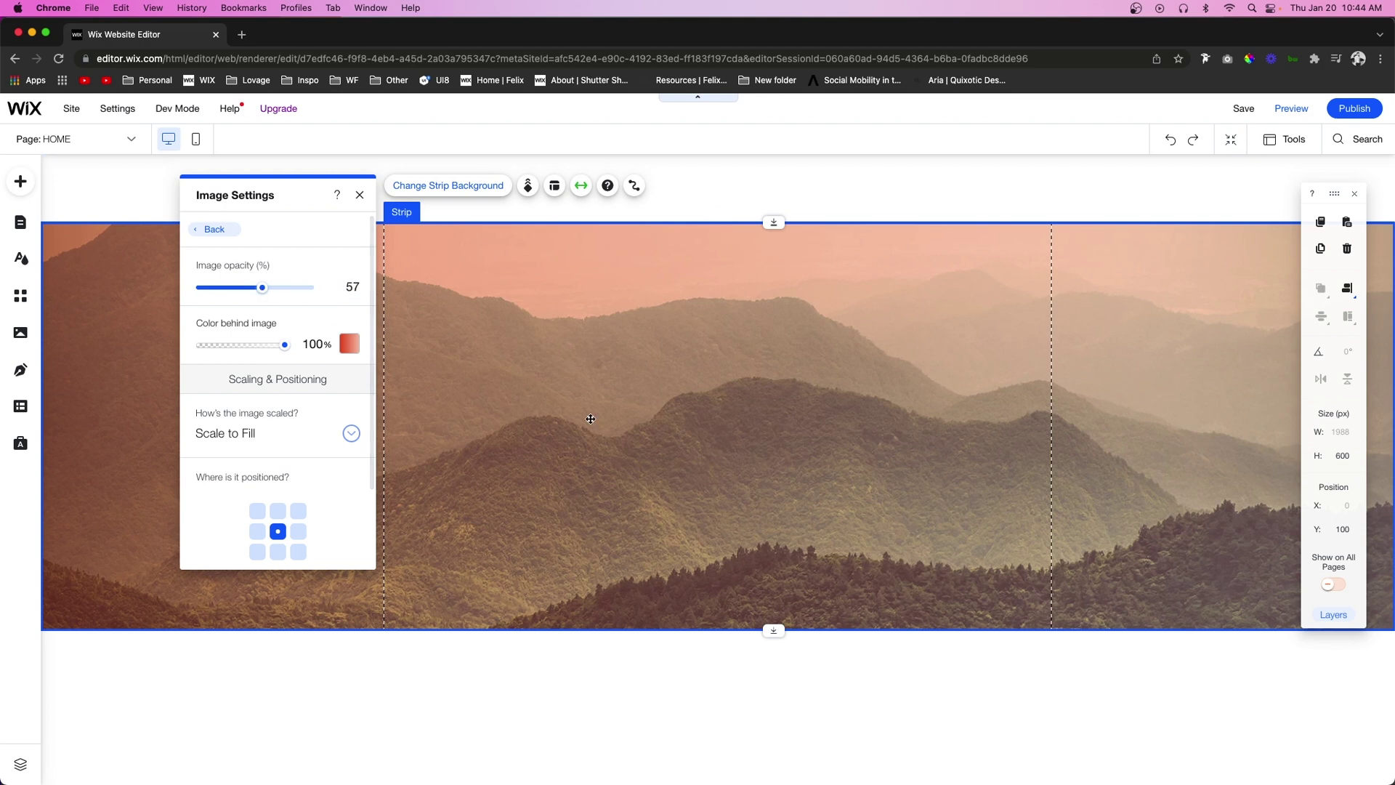
# Set the first gradient stop to dark green #15291B and move it further inward.
pyautogui.click(349, 344)
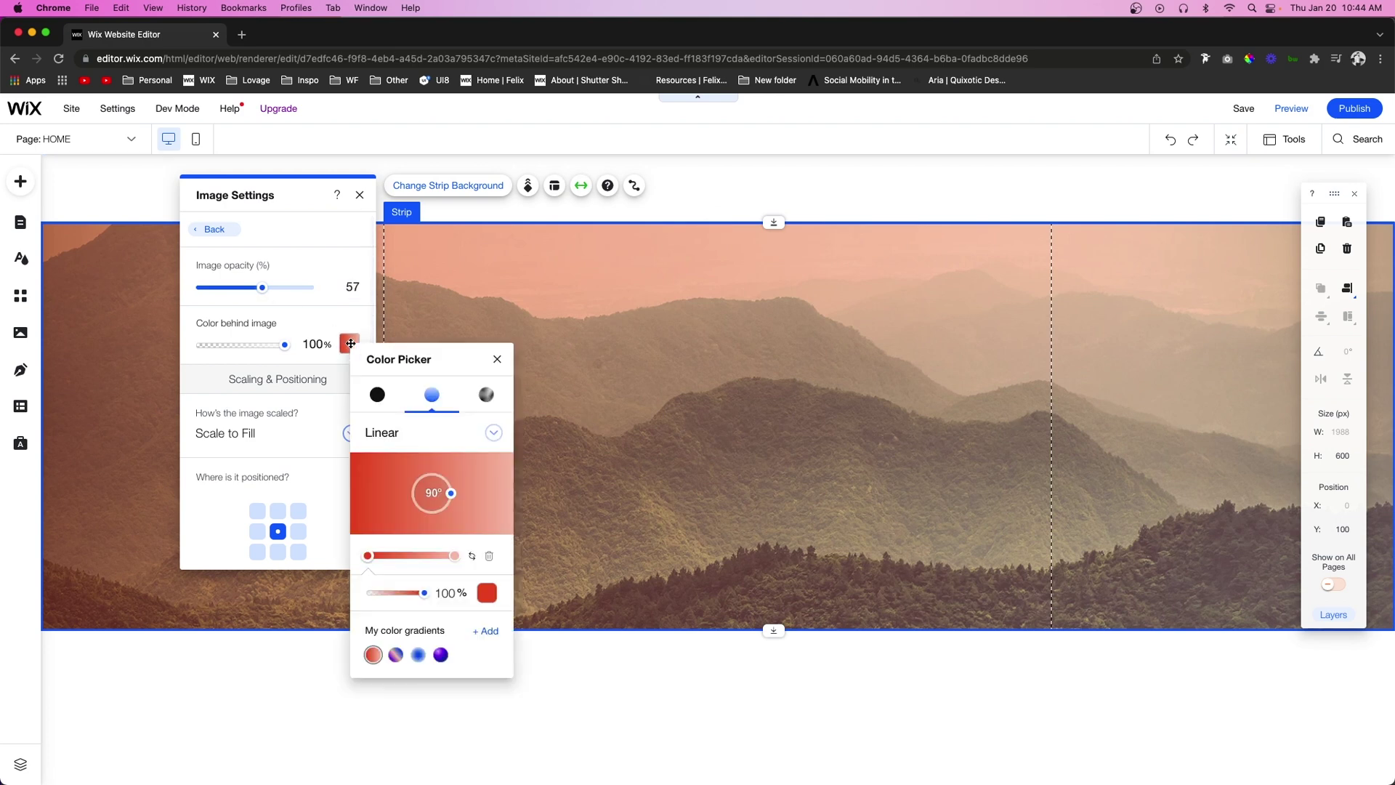
pyautogui.click(486, 594)
pyautogui.click(653, 498)
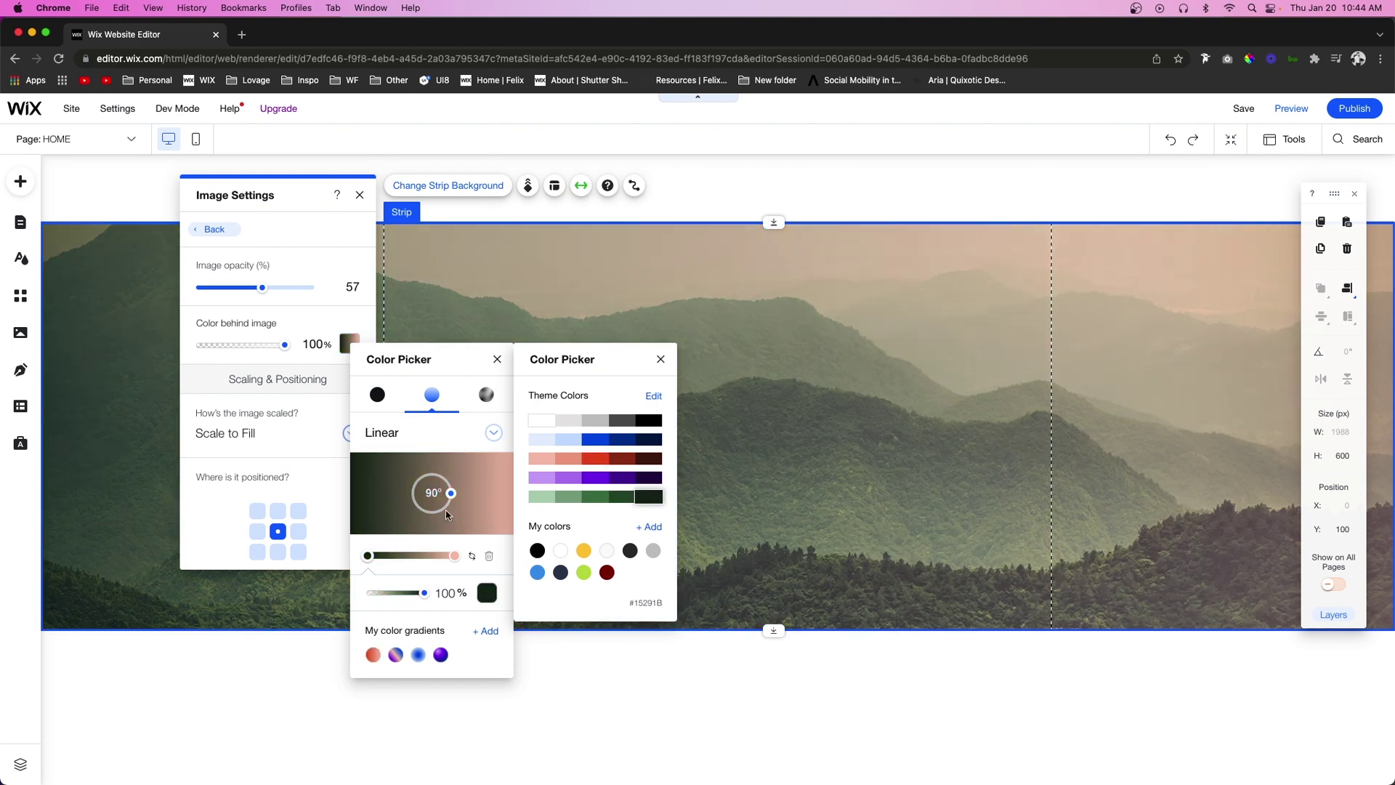
pyautogui.click(455, 557)
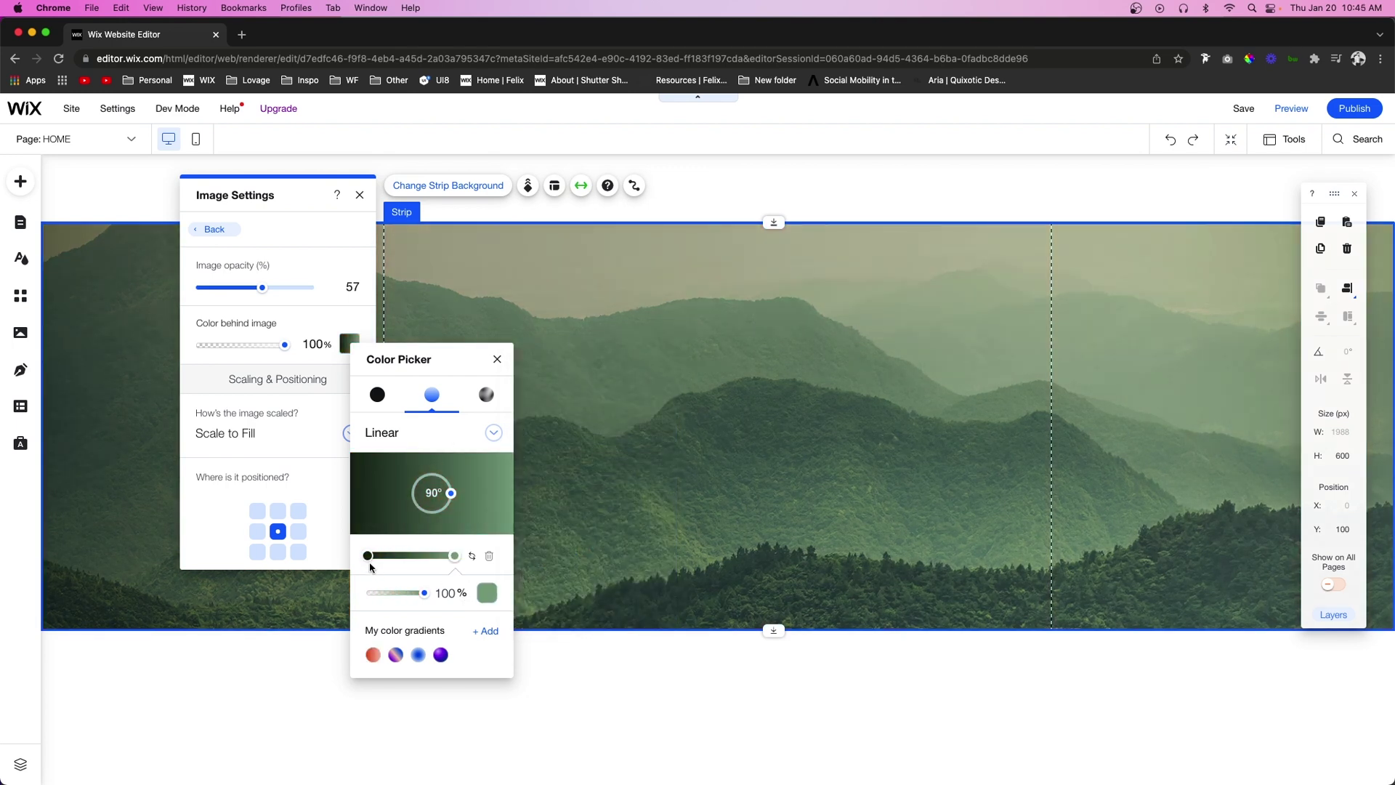
pyautogui.moveTo(369, 556); pyautogui.dragTo(402, 557)
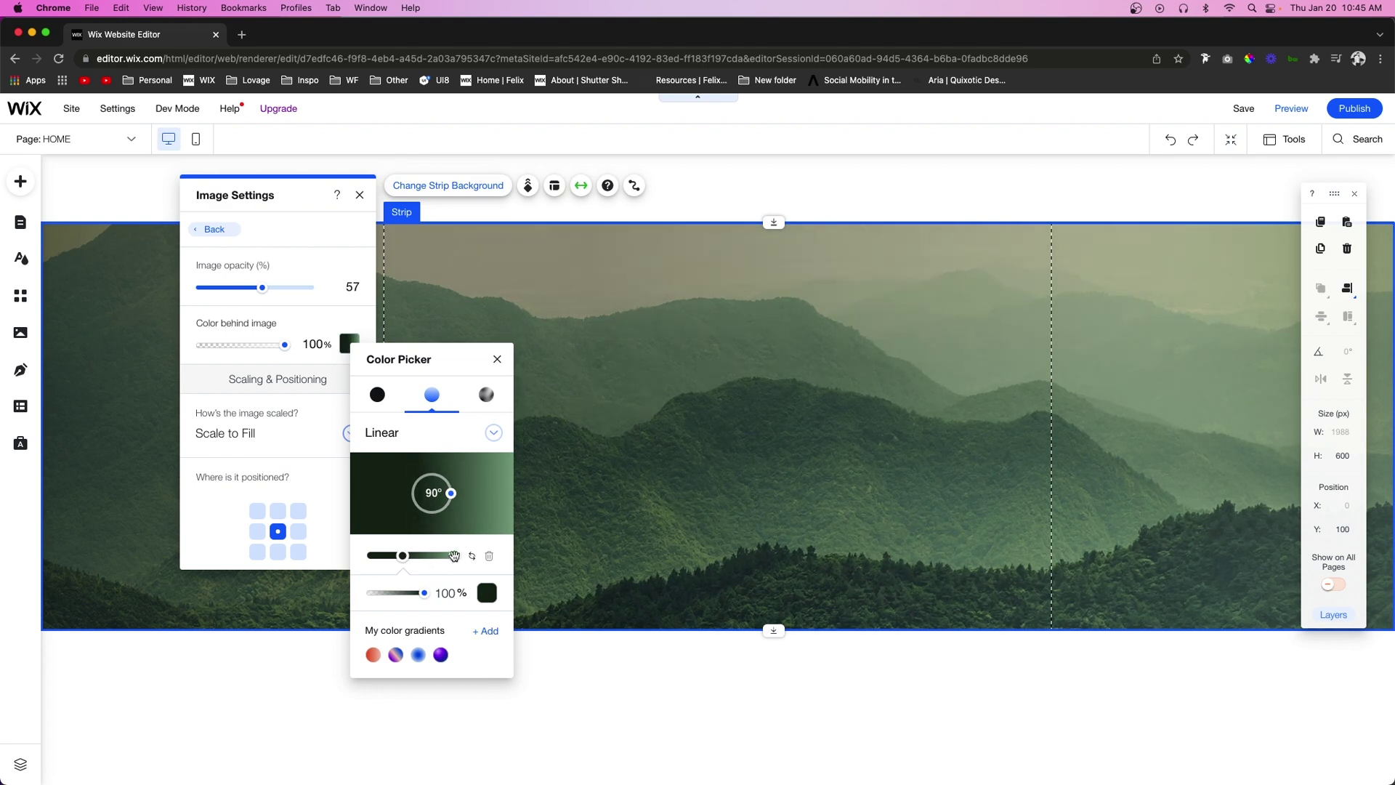
# Make the second stop dark green at 0% opacity, then close the colour picker.
pyautogui.click(454, 555)
pyautogui.click(486, 594)
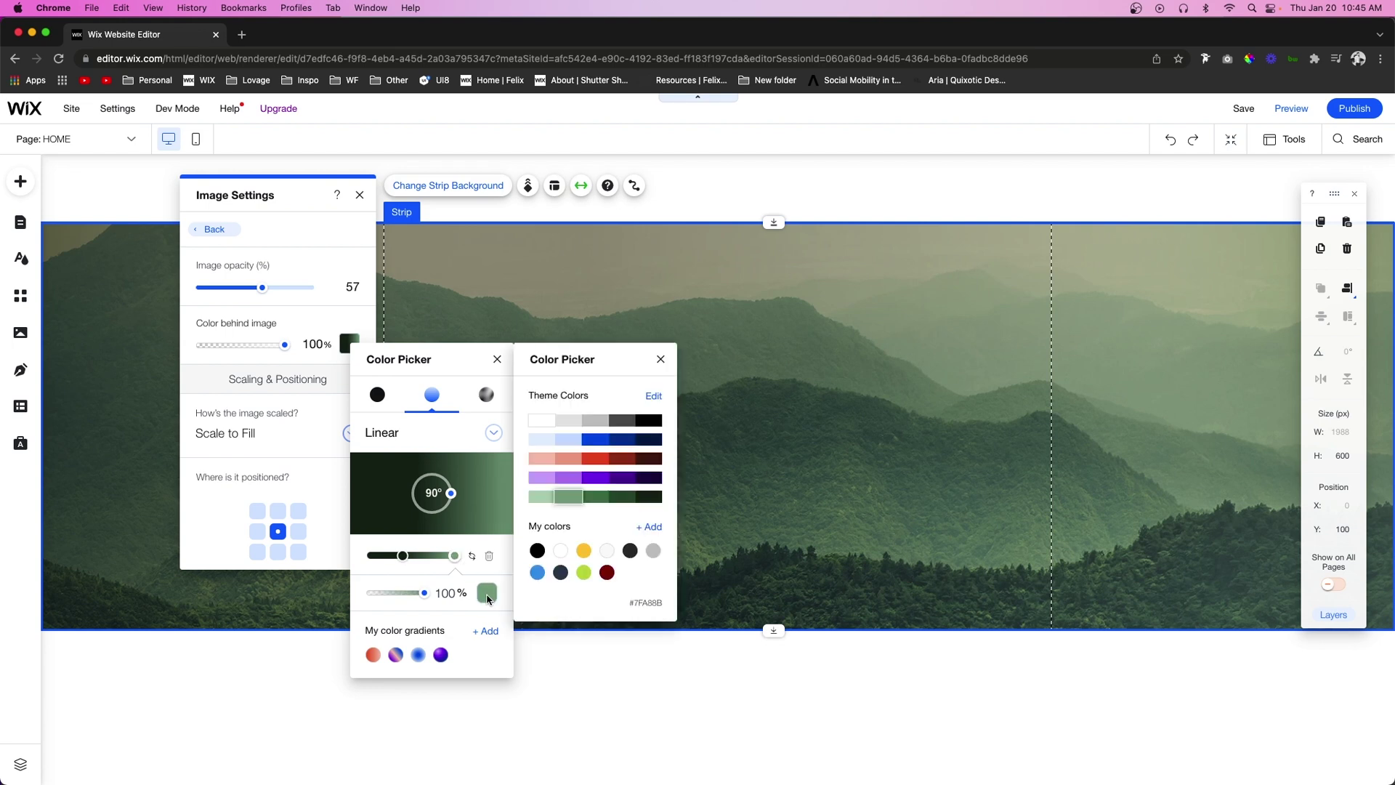
pyautogui.click(649, 496)
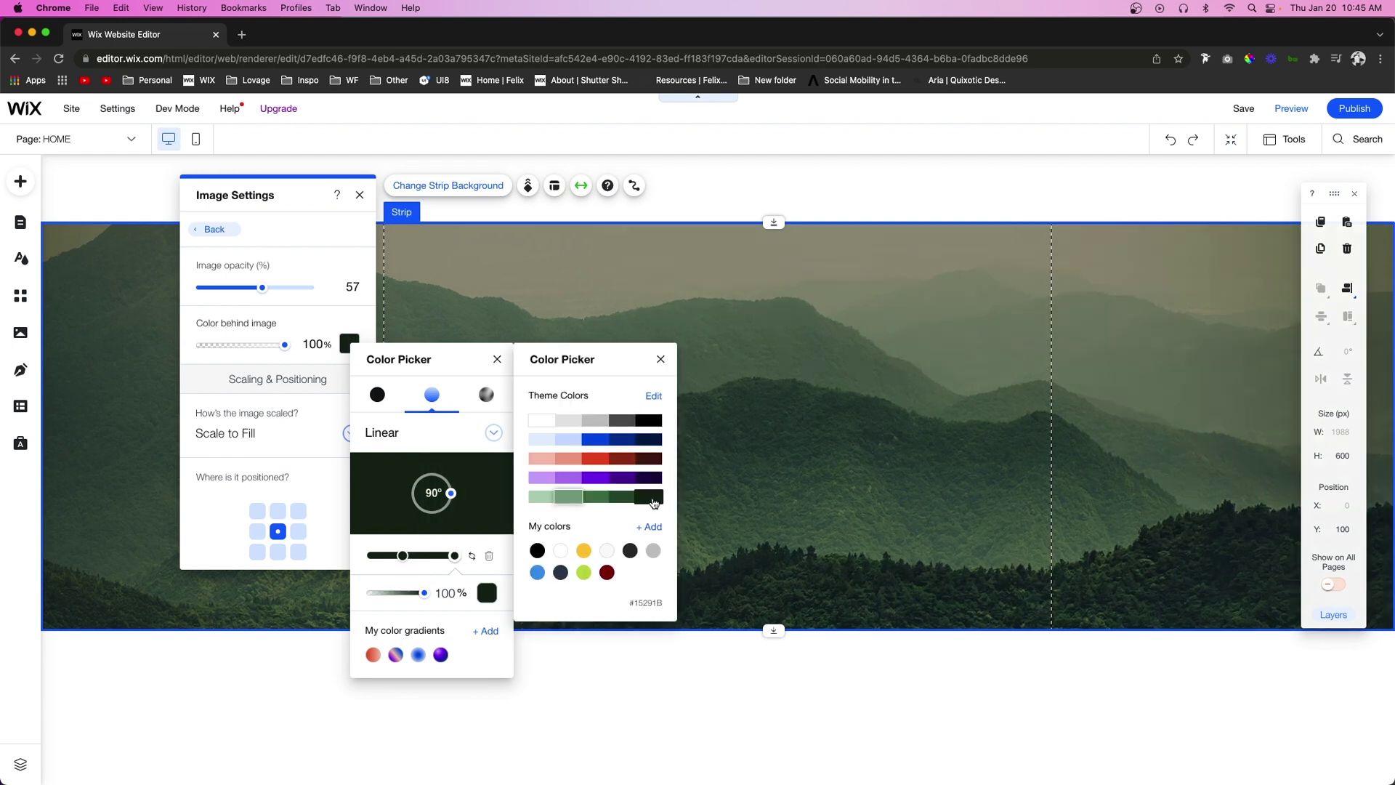
pyautogui.click(420, 595)
pyautogui.moveTo(421, 595); pyautogui.dragTo(327, 594)
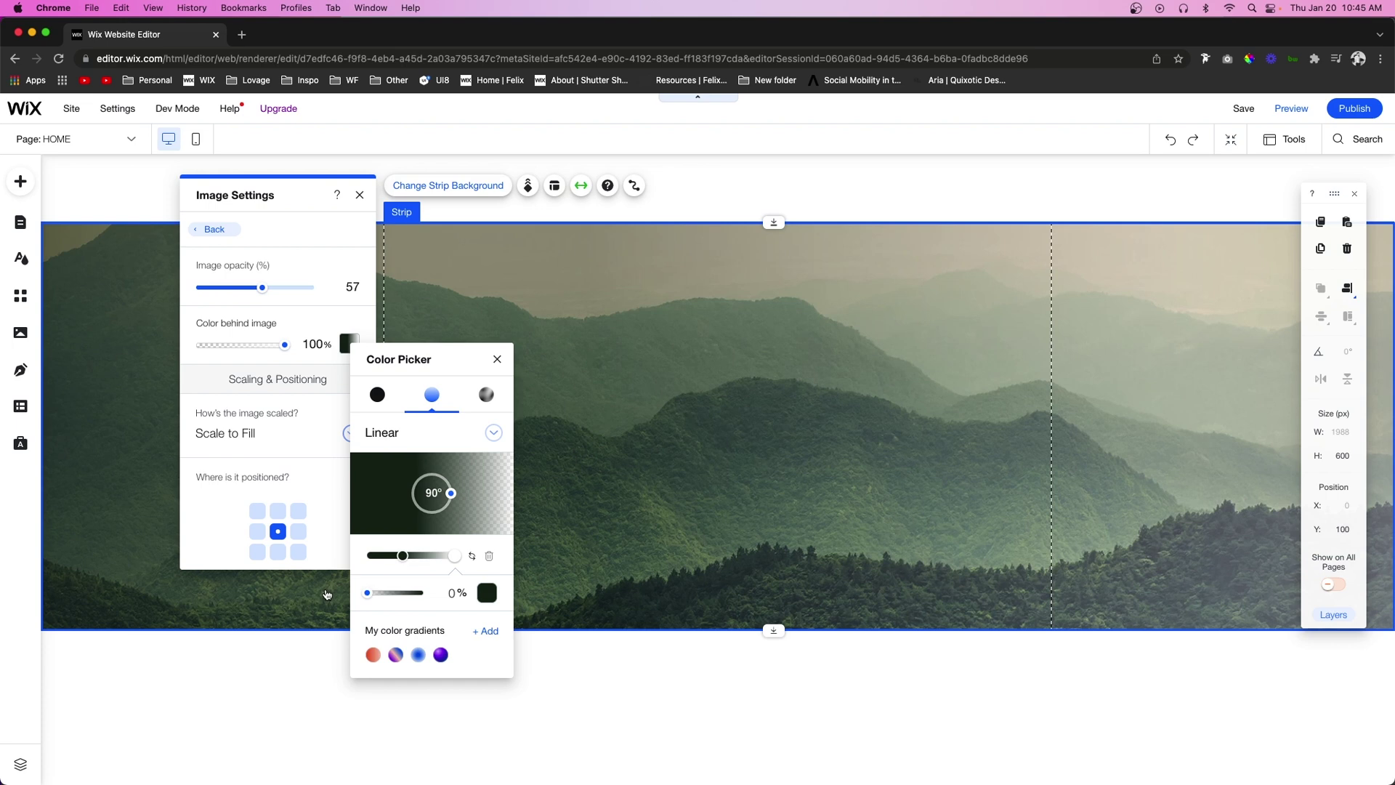
pyautogui.click(637, 278)
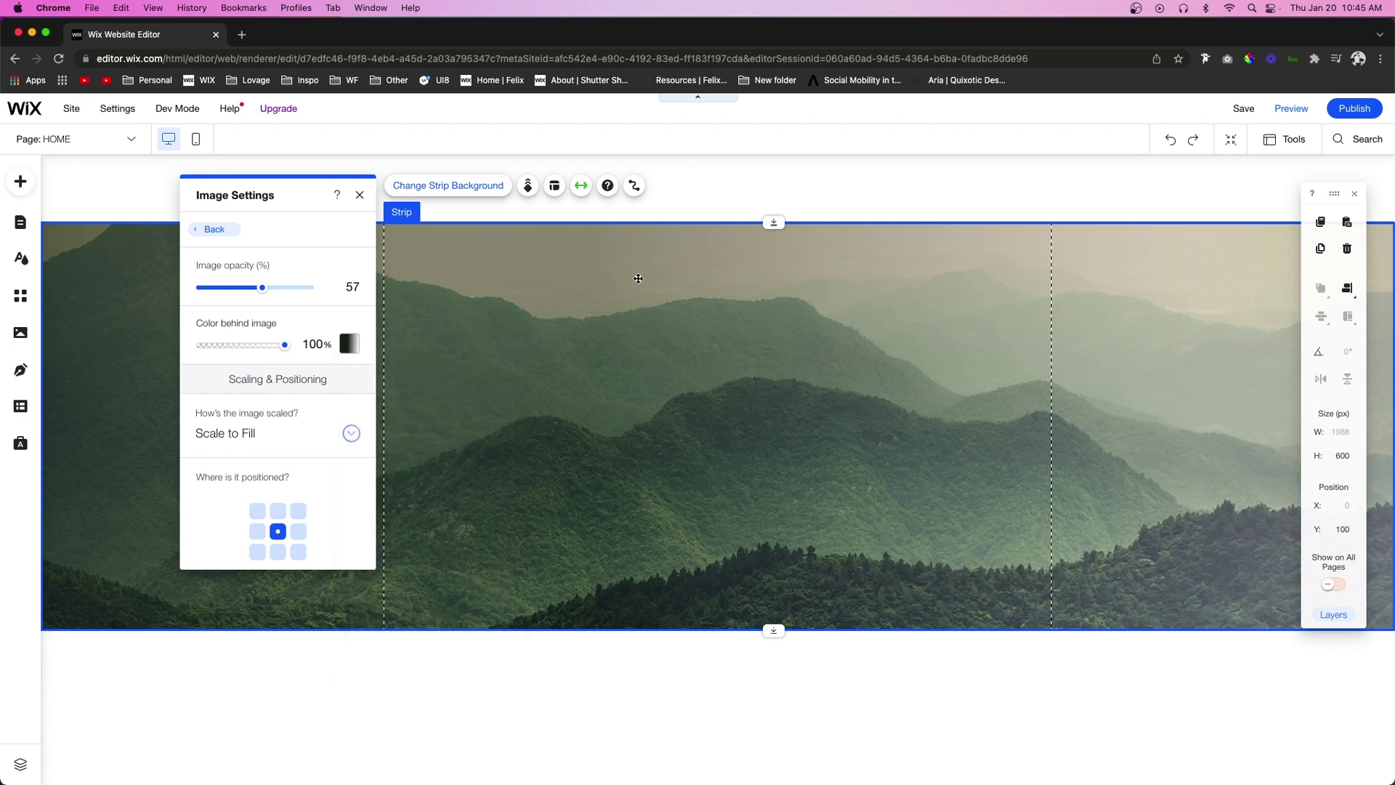
# Set the mountain strip's layout to left-aligned content.
pyautogui.click(359, 195)
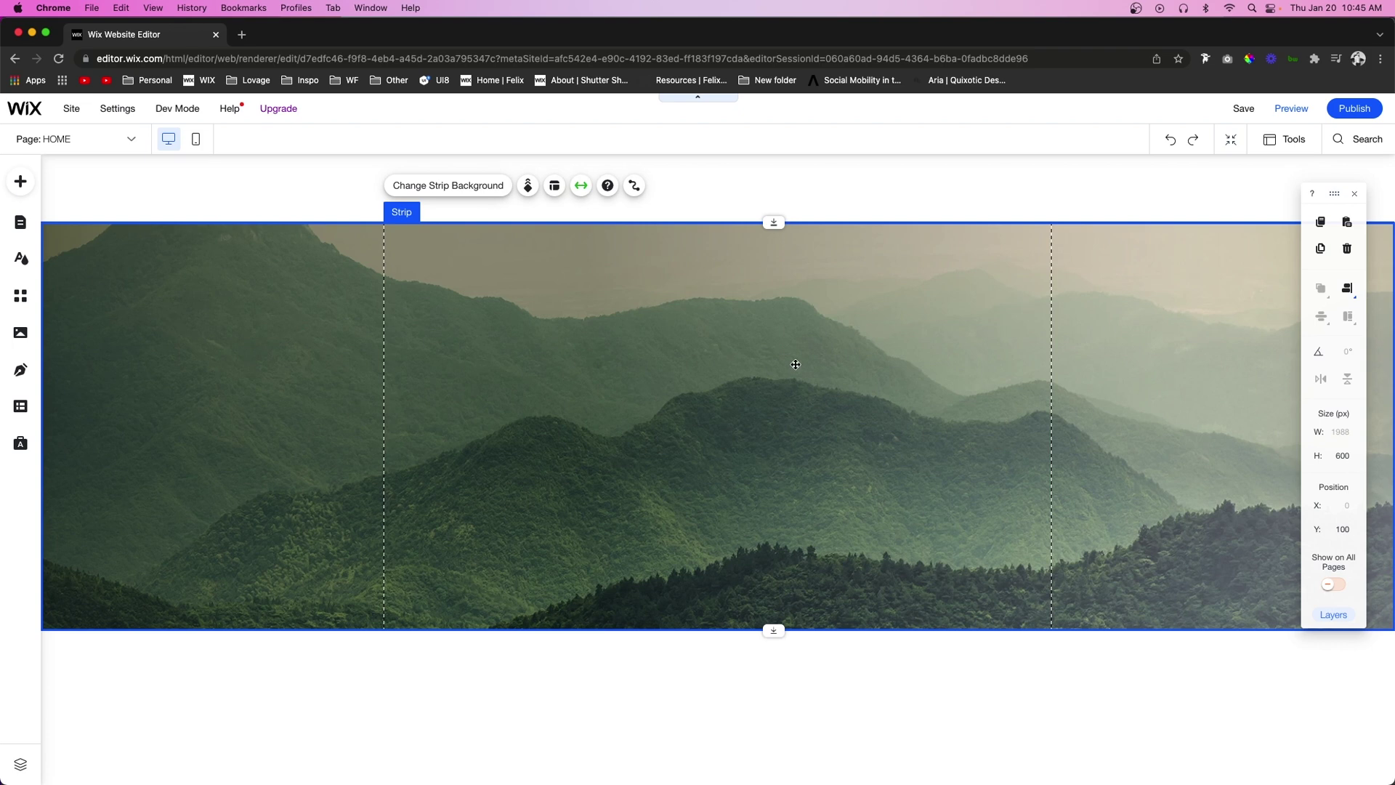
pyautogui.click(554, 187)
pyautogui.click(221, 337)
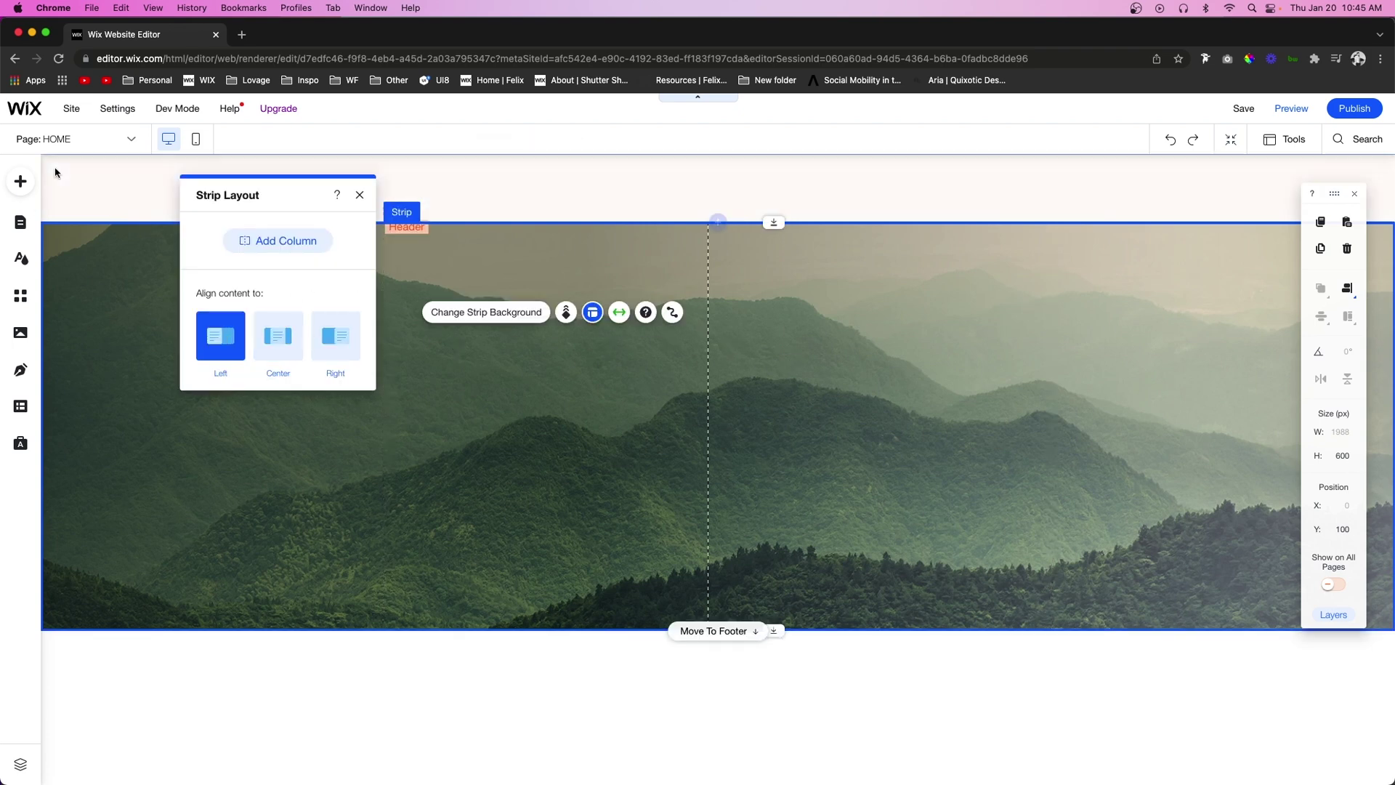
# Widen the Heading 1 text box to 585 px and make its text white.
pyautogui.click(254, 358)
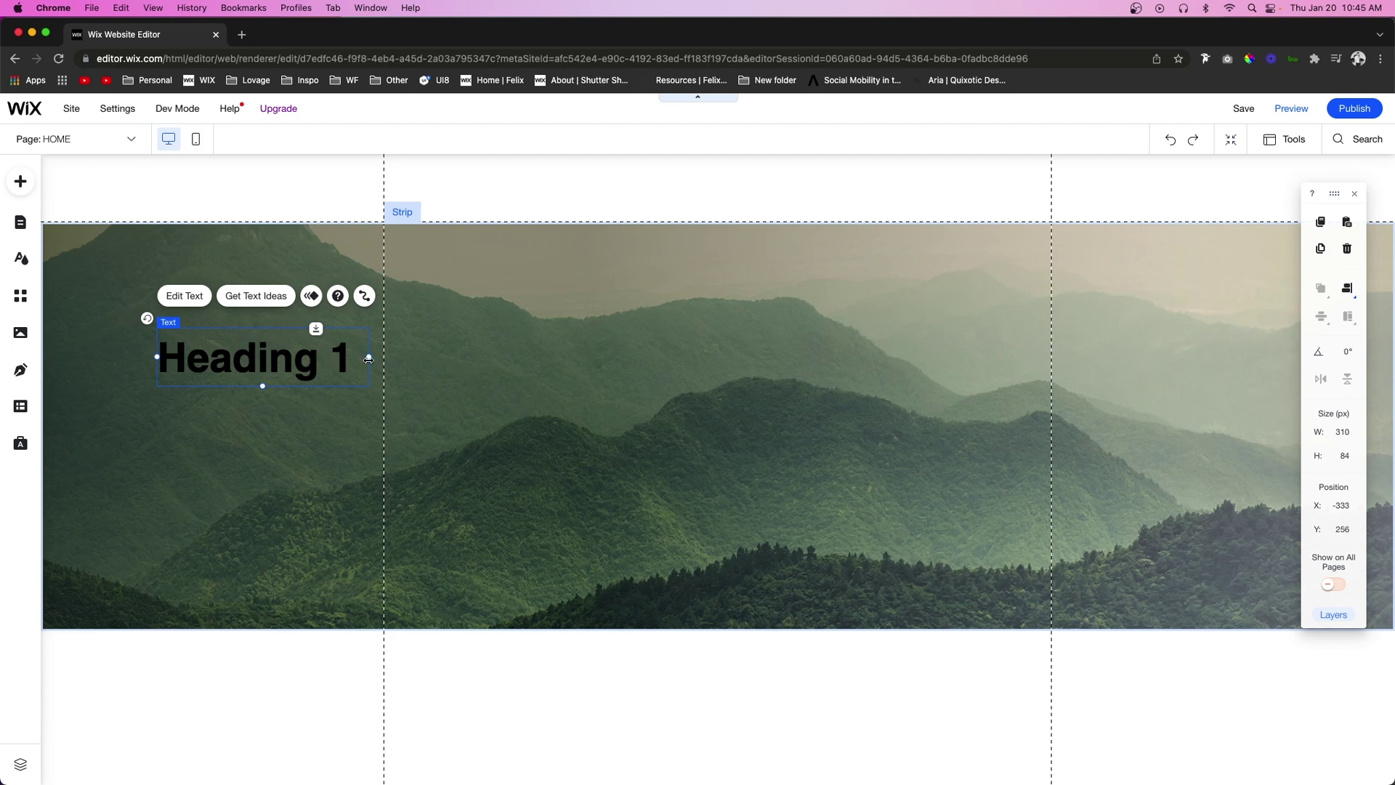
pyautogui.moveTo(374, 357); pyautogui.dragTo(556, 356)
pyautogui.doubleClick(296, 354)
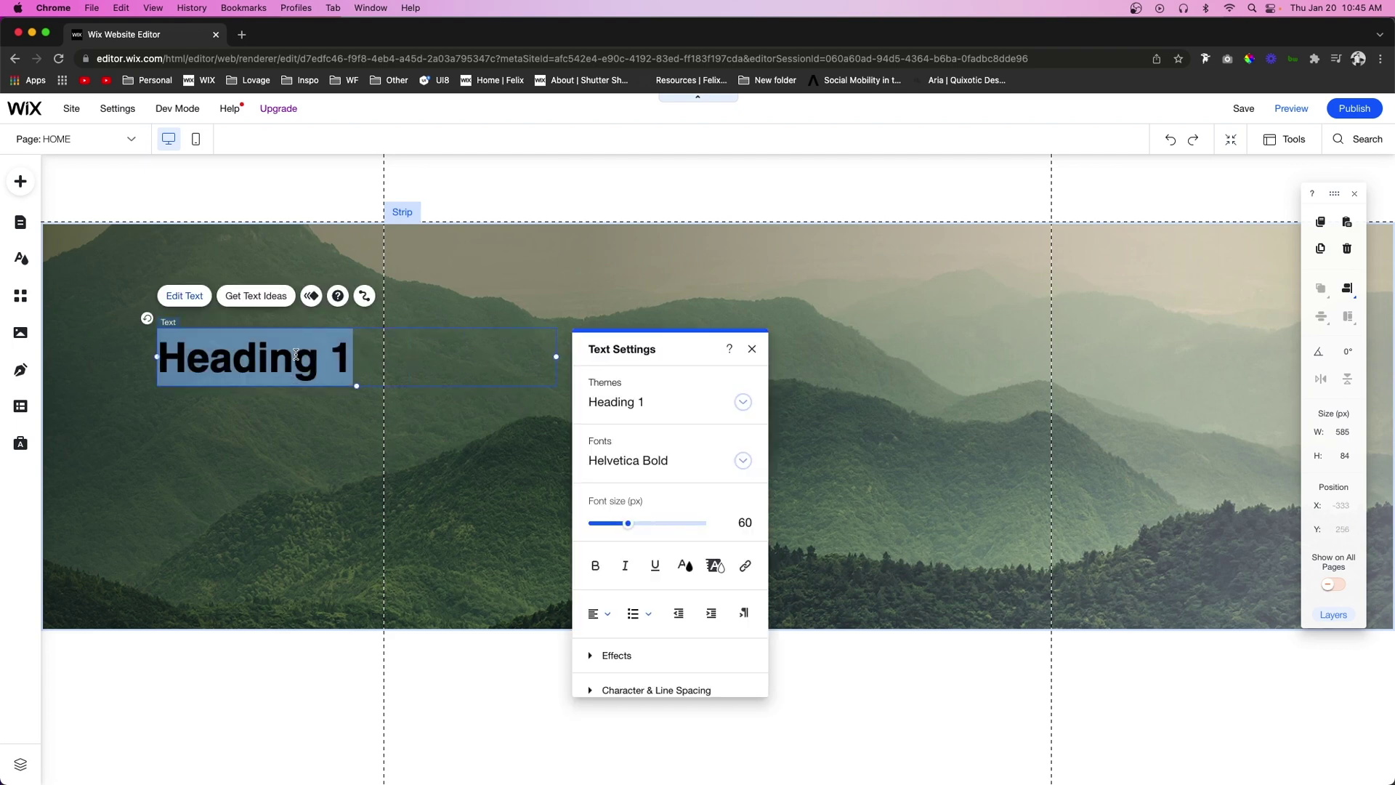
pyautogui.click(685, 566)
pyautogui.click(591, 455)
pyautogui.click(865, 372)
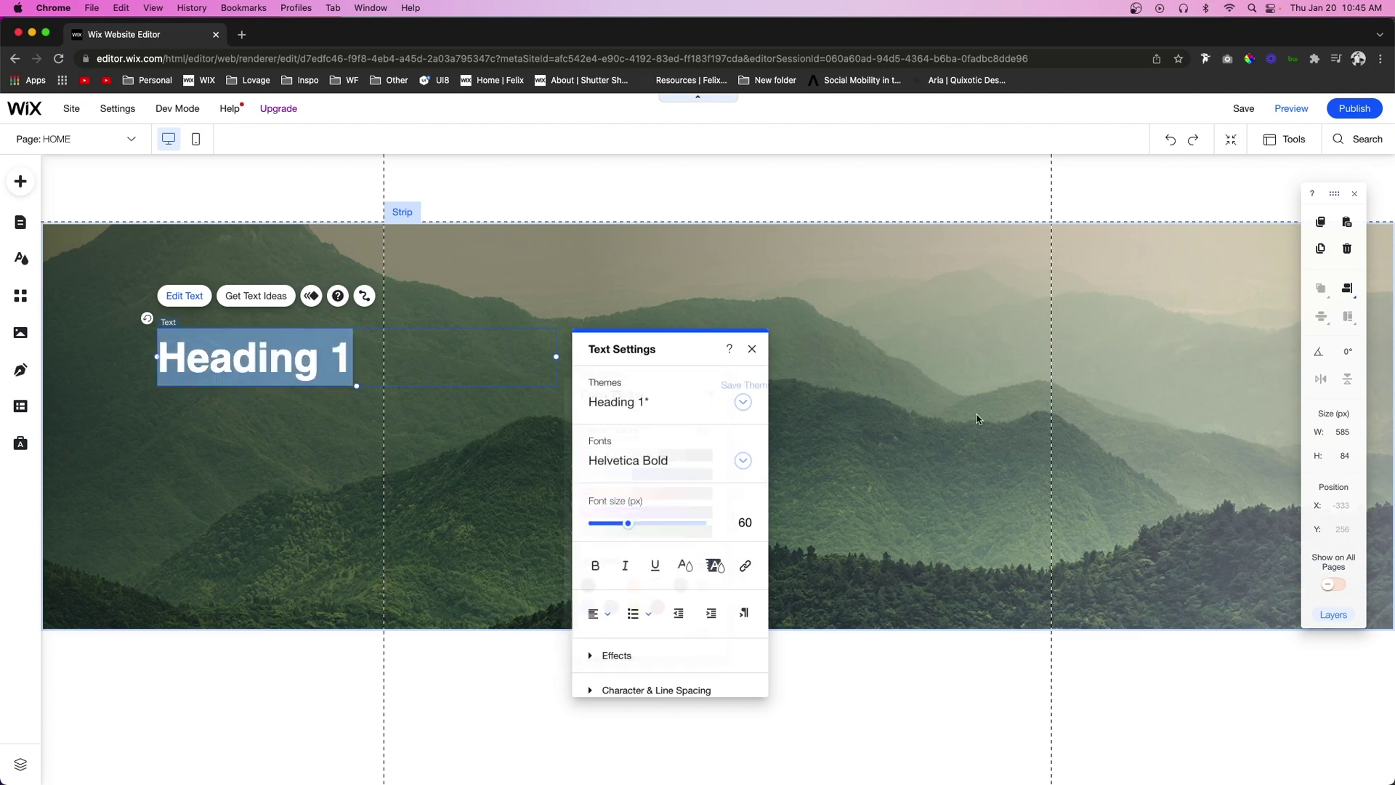
pyautogui.click(866, 376)
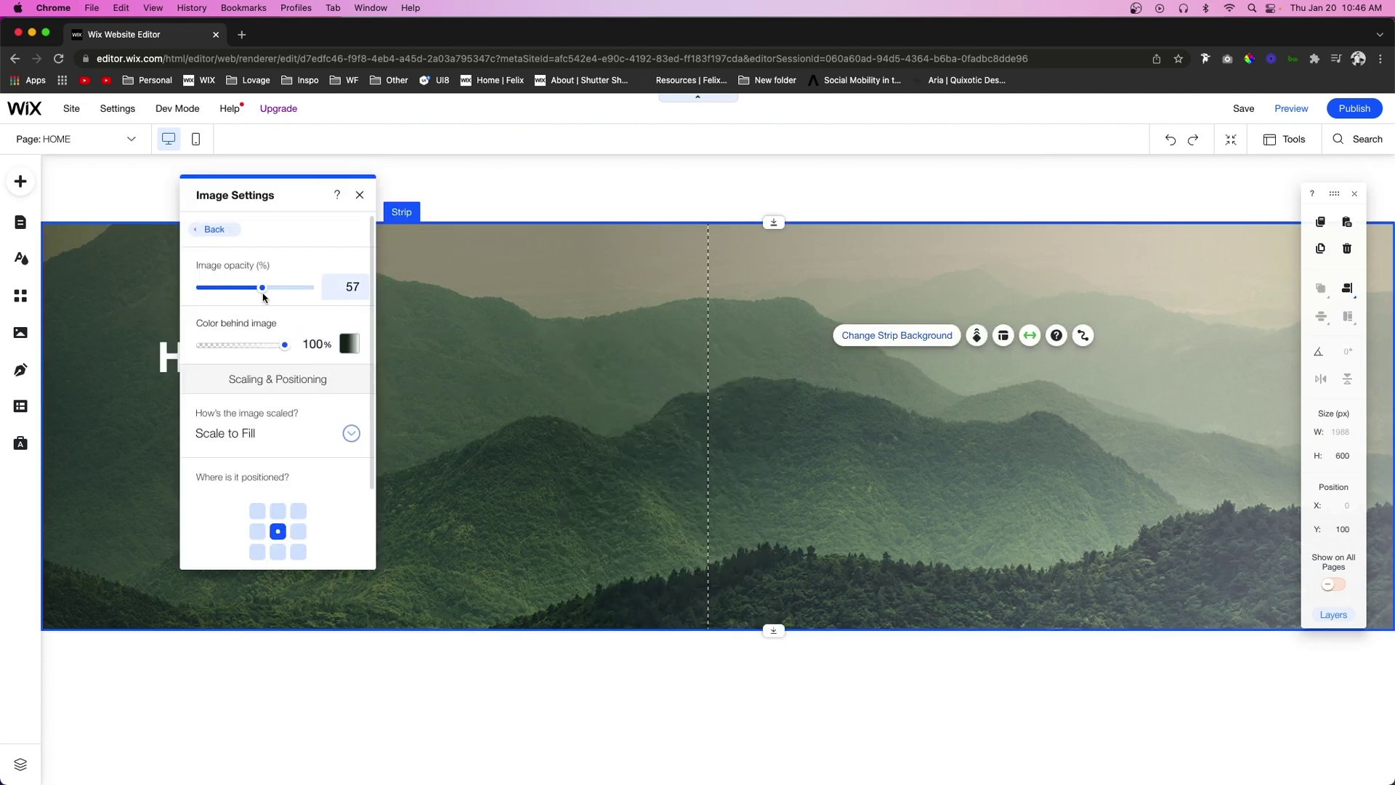
# Raise the mountain image opacity to 100.
pyautogui.moveTo(263, 291); pyautogui.dragTo(314, 289)
pyautogui.click(414, 370)
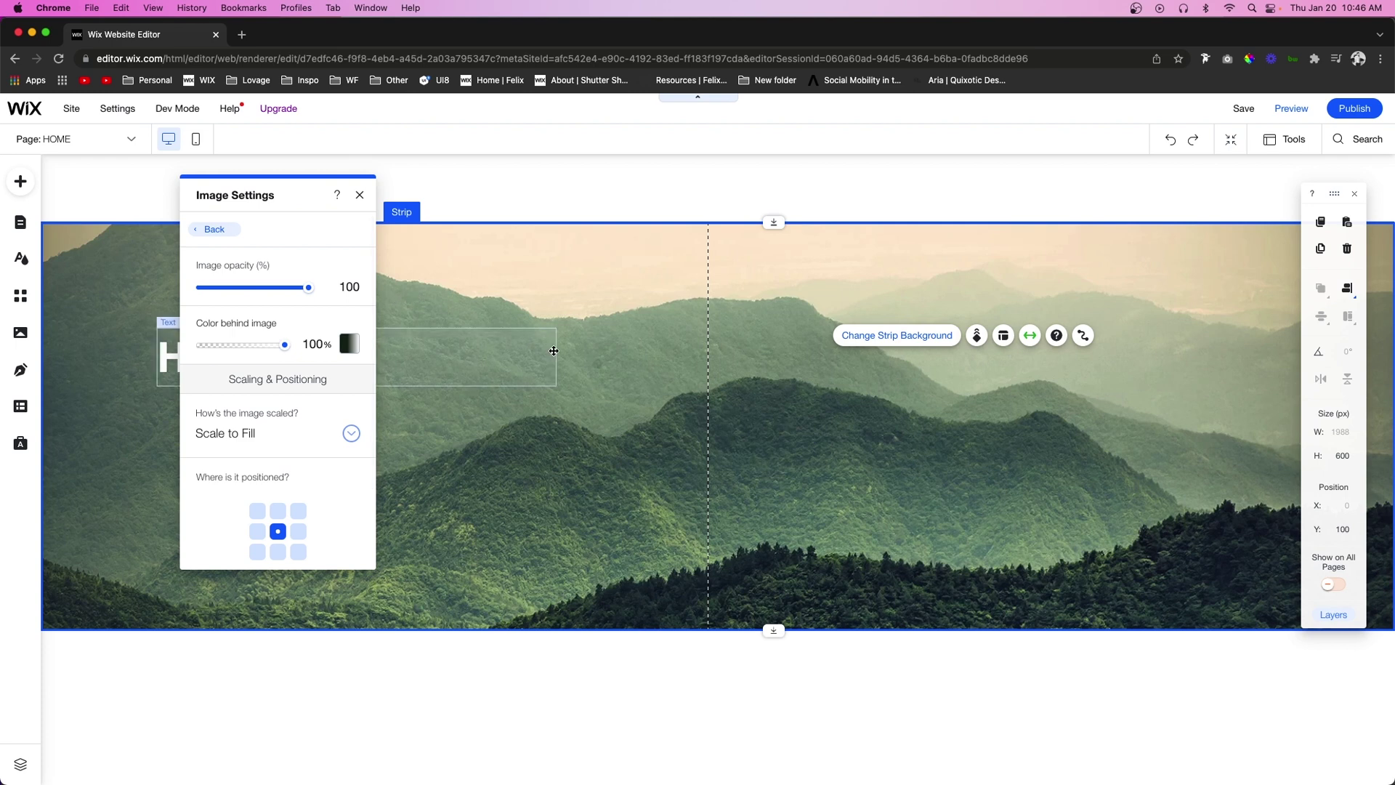
pyautogui.click(754, 422)
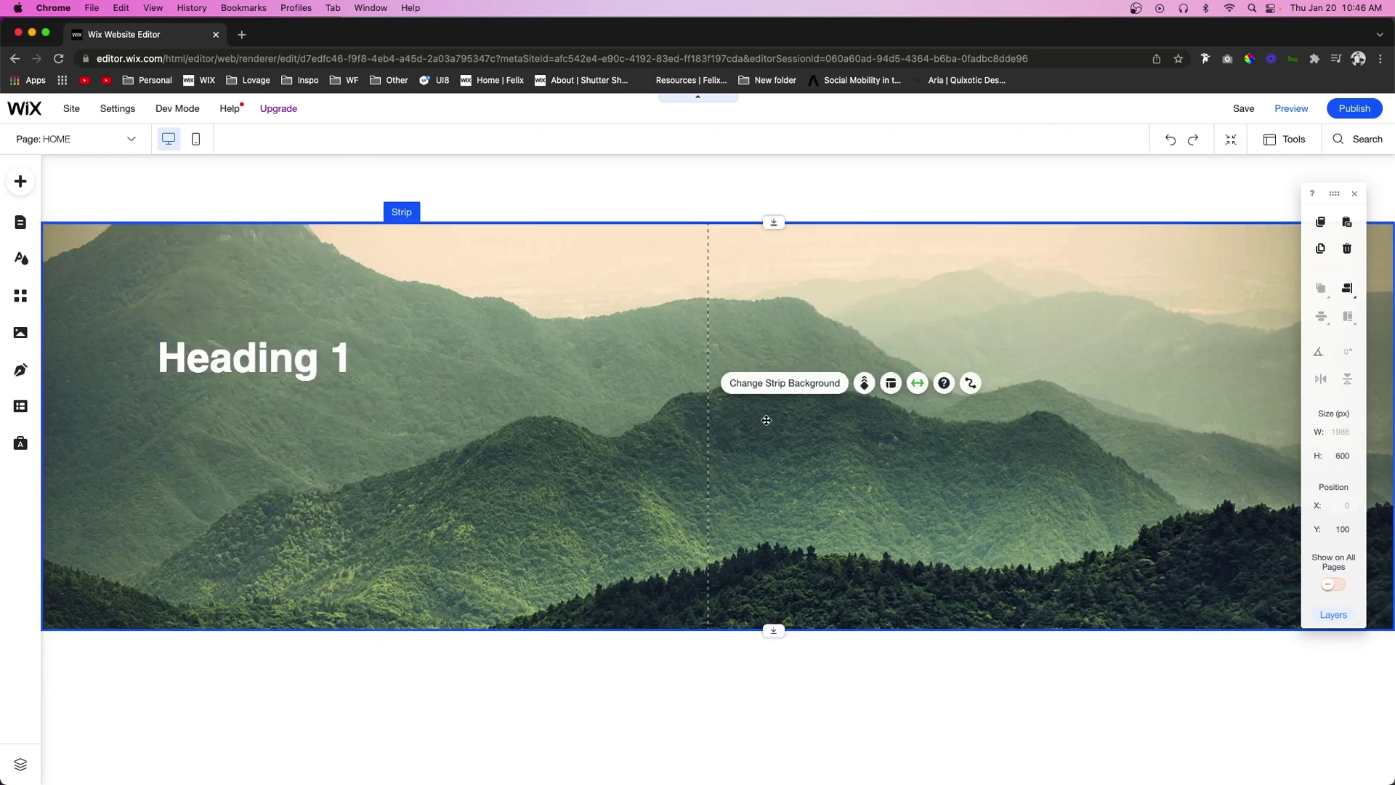
# Align the strip content right and move Heading 1 onto the strip's right side.
pyautogui.click(890, 385)
pyautogui.click(335, 336)
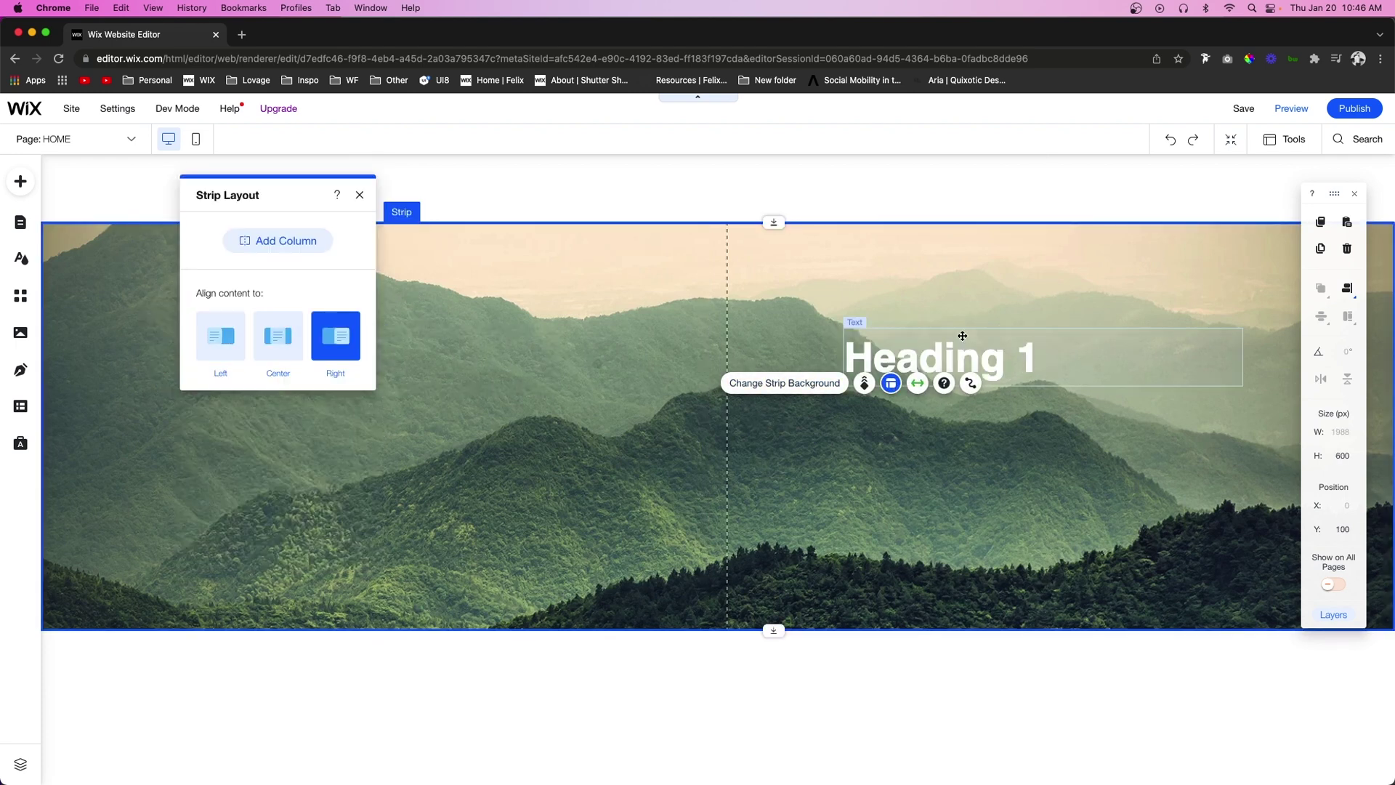
pyautogui.moveTo(959, 344); pyautogui.dragTo(1064, 339)
pyautogui.click(1112, 445)
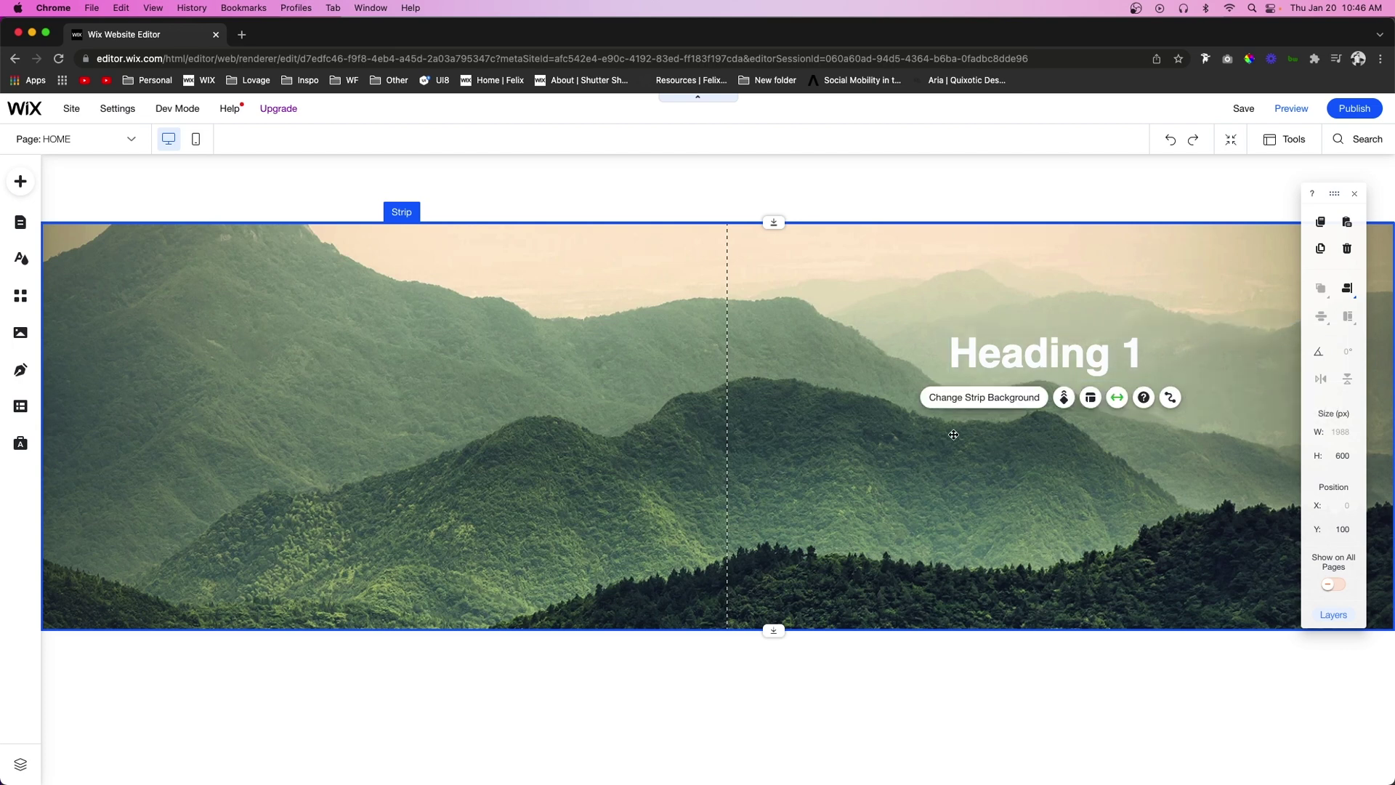
# Rotate the dark-green gradient behind the mountain image to 270°.
pyautogui.click(983, 396)
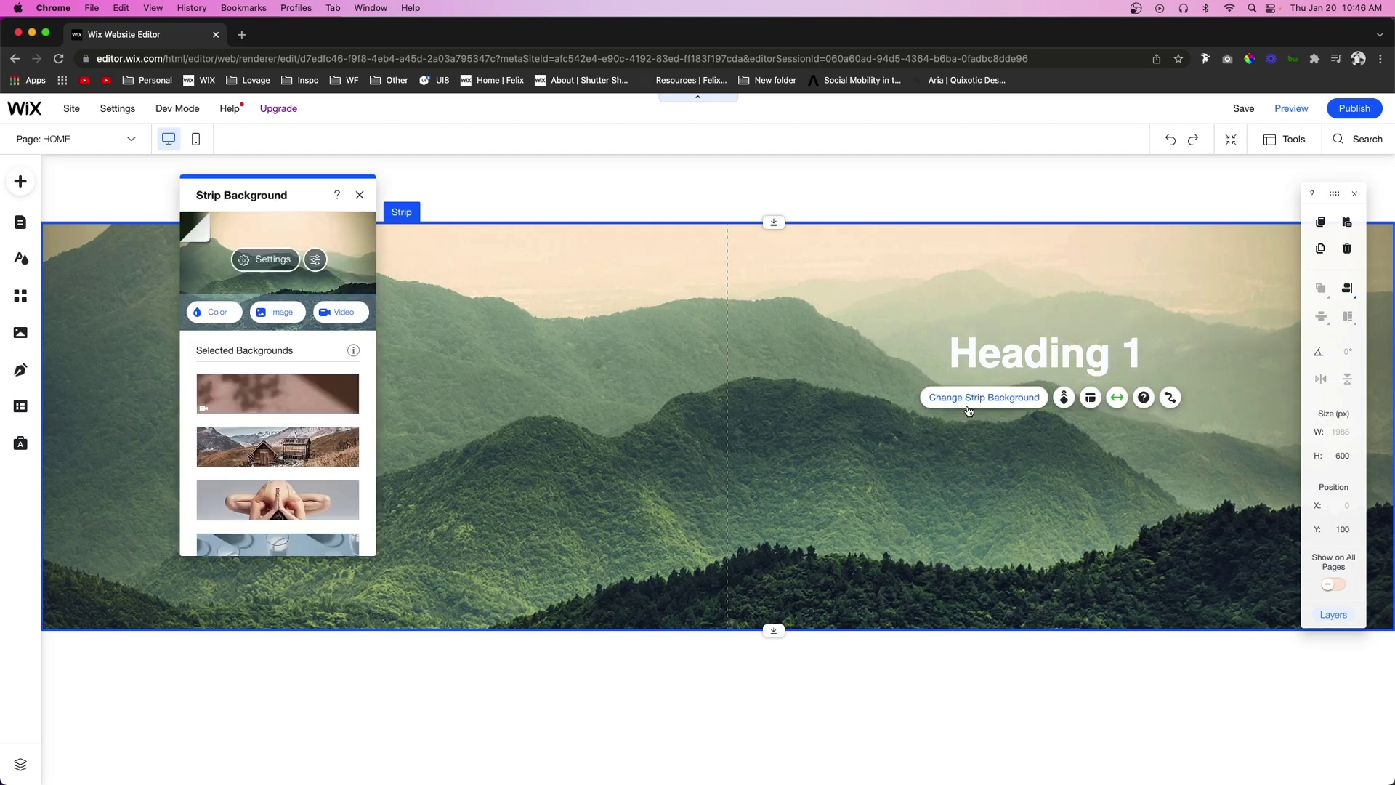
pyautogui.click(263, 262)
pyautogui.click(349, 343)
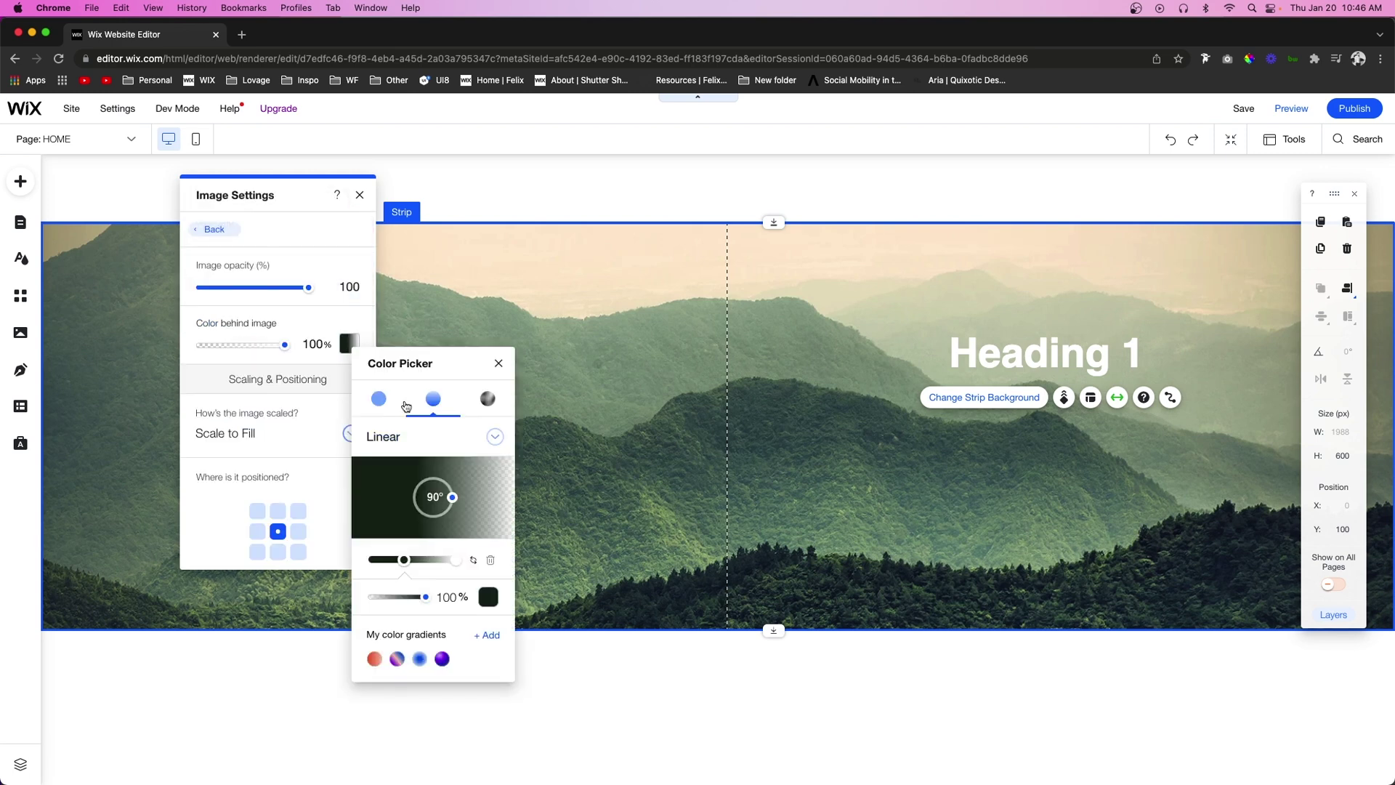
pyautogui.moveTo(449, 499); pyautogui.dragTo(396, 501)
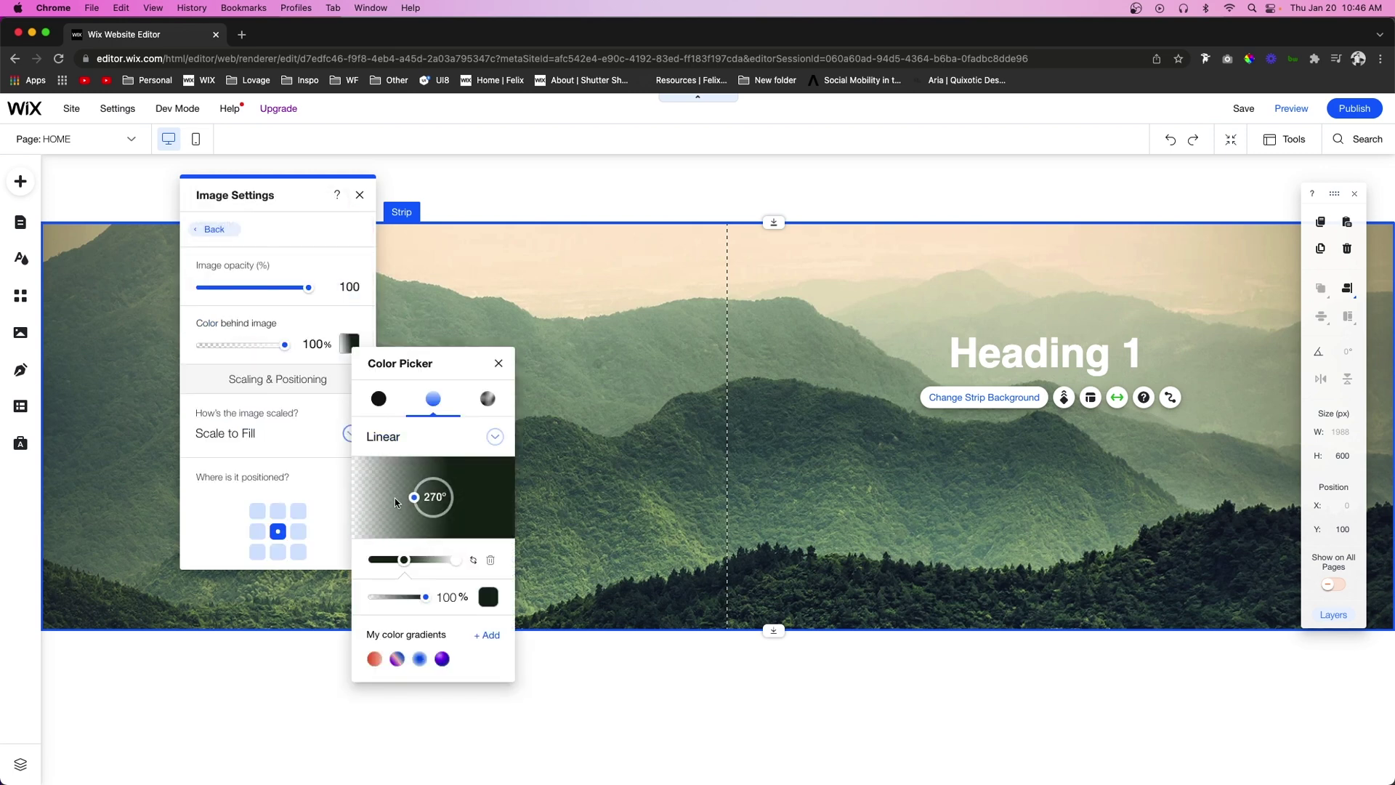
pyautogui.click(270, 299)
# Dim the image opacity to 44 and nudge Heading 1 slightly left and down.
pyautogui.moveTo(308, 288); pyautogui.dragTo(260, 291)
pyautogui.moveTo(1016, 350); pyautogui.dragTo(984, 365)
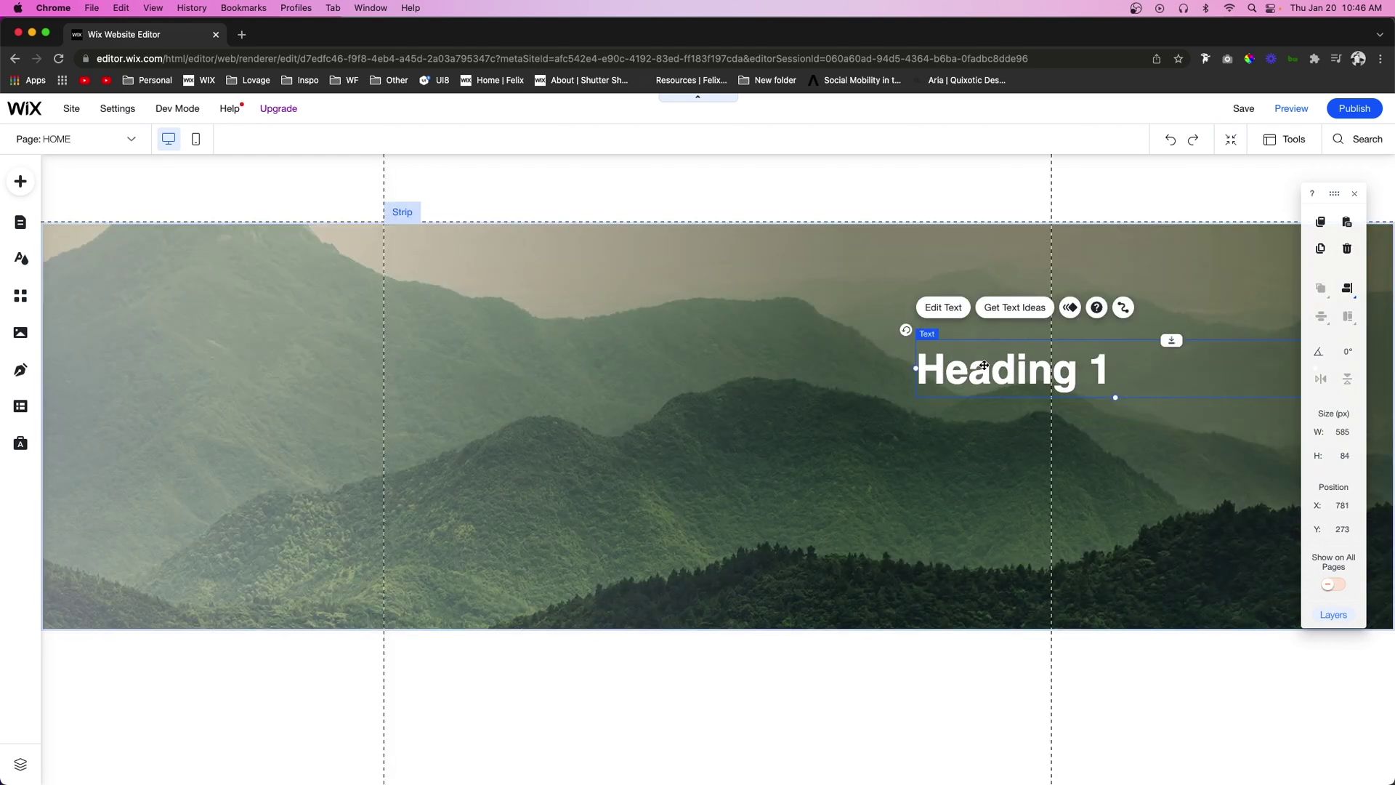
pyautogui.click(1039, 451)
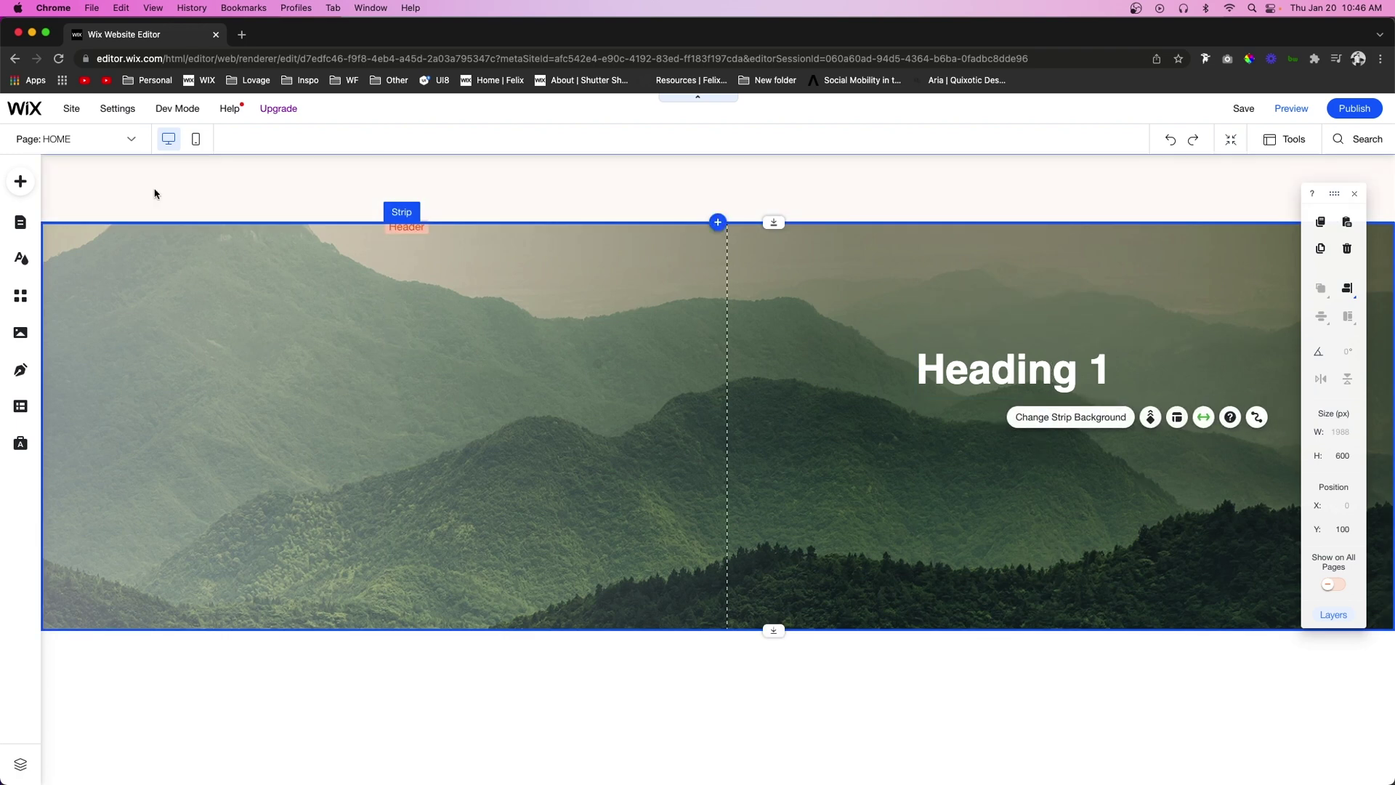